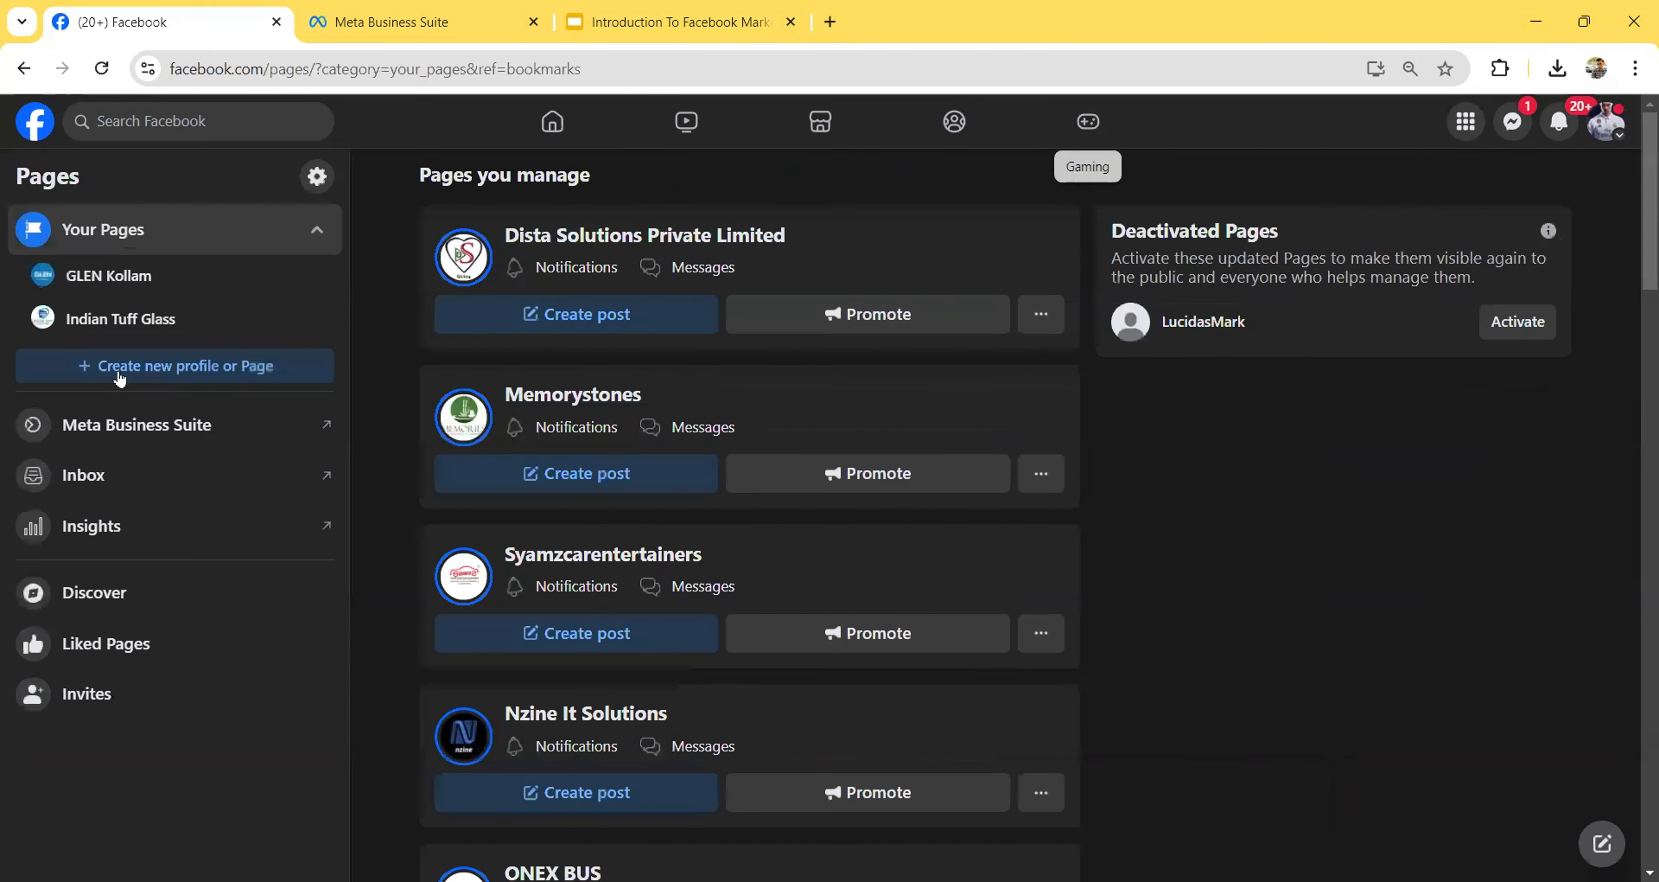
Start creating a new Public Page and get to its details form.
click(119, 379)
click(185, 380)
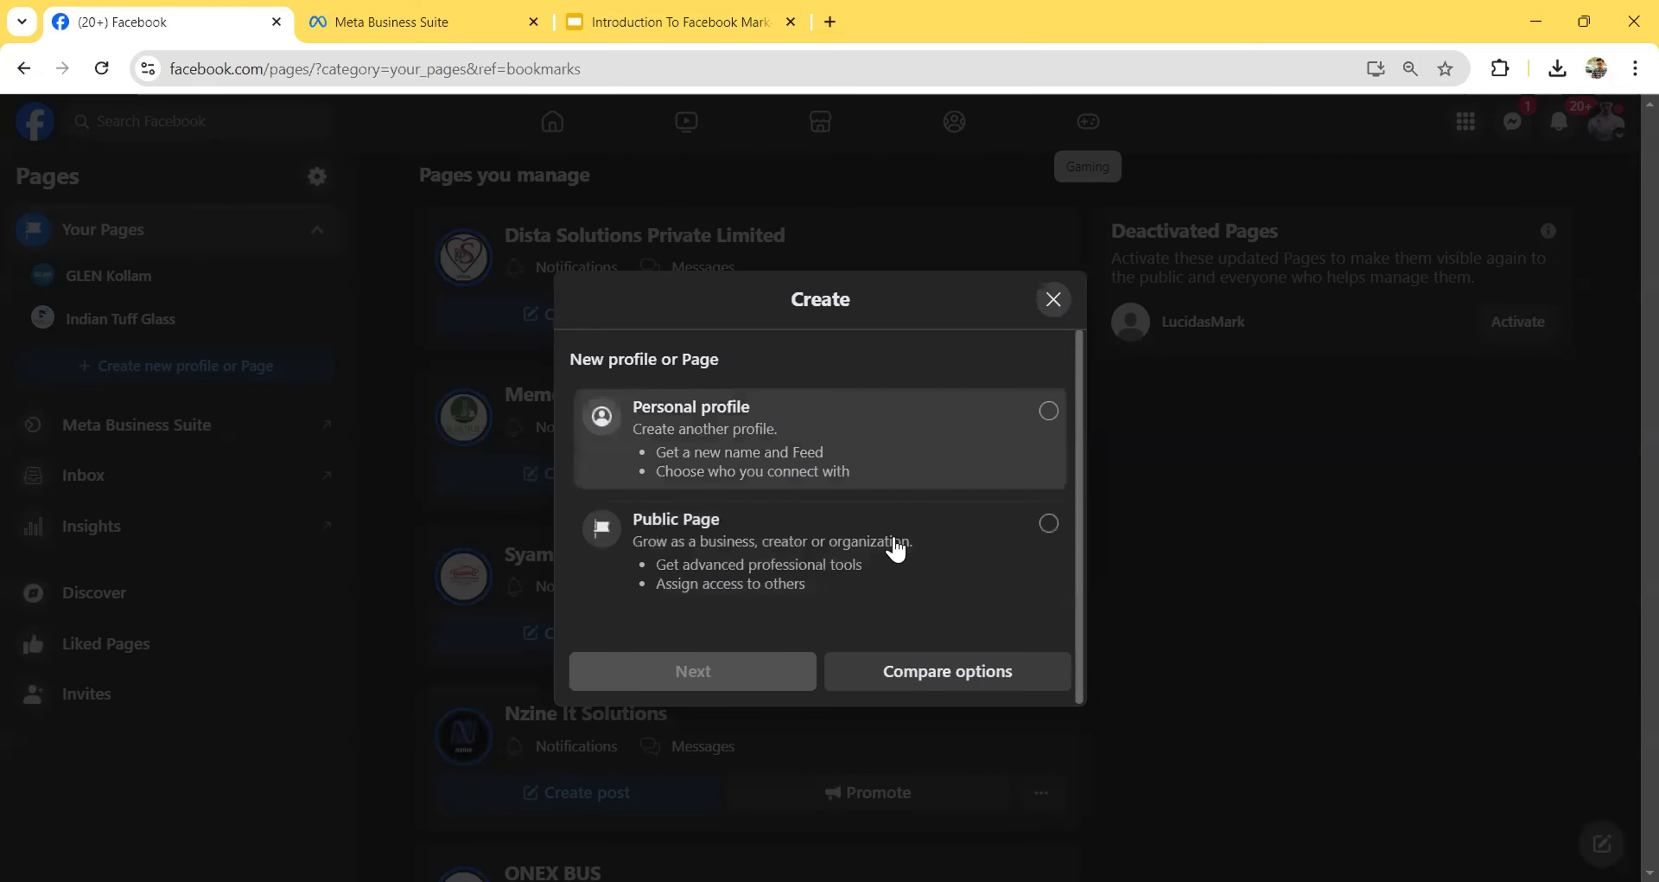
click(914, 554)
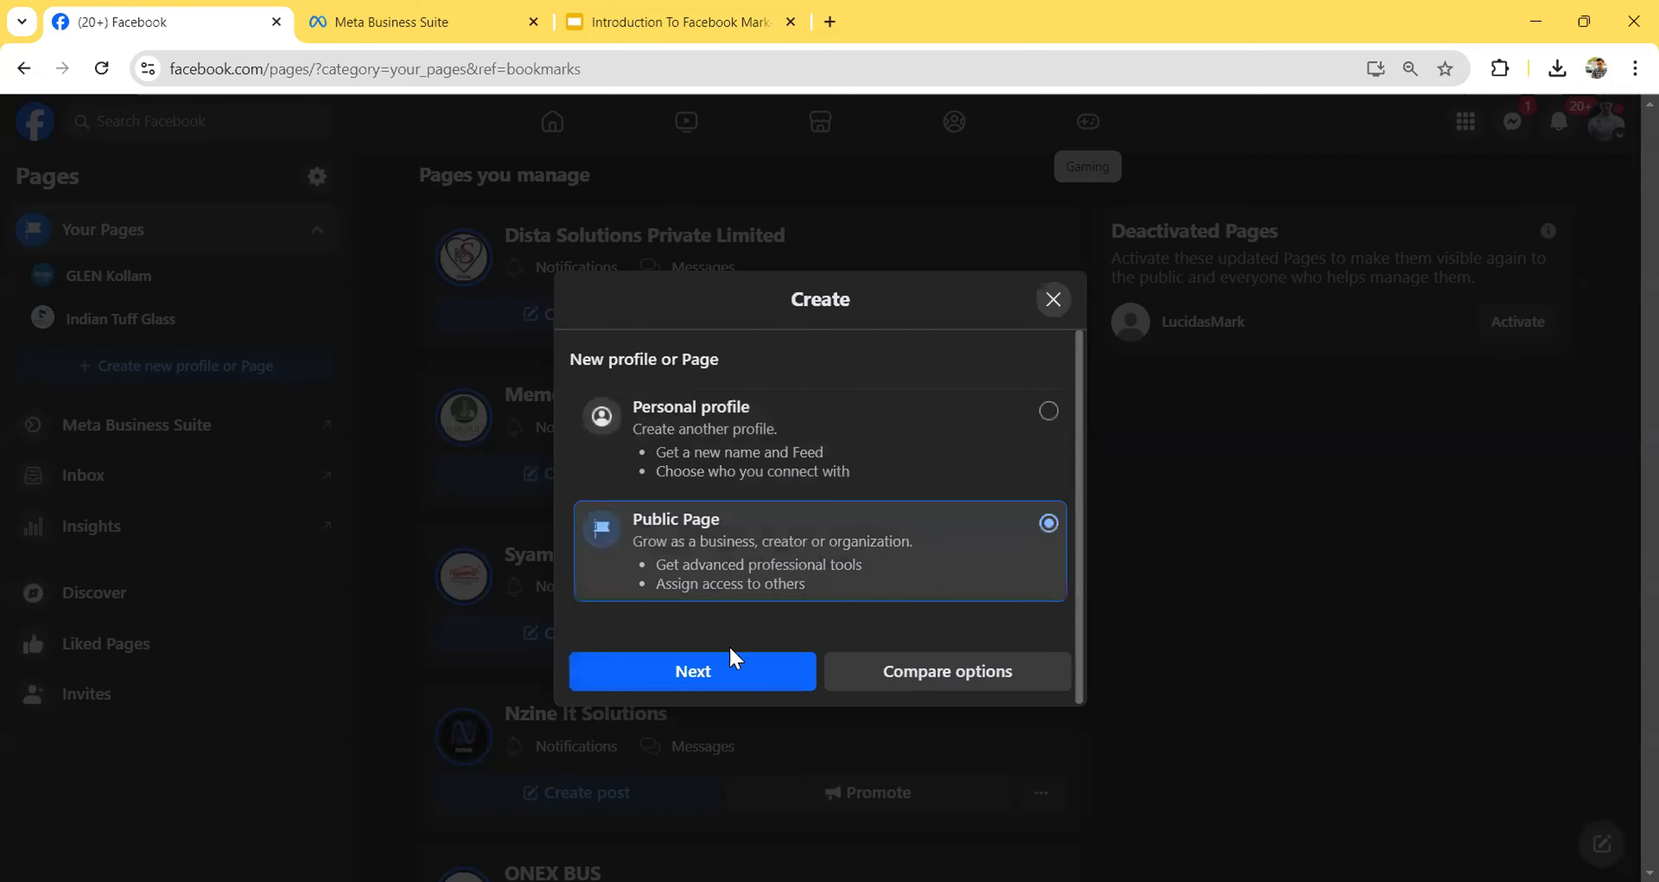
click(735, 672)
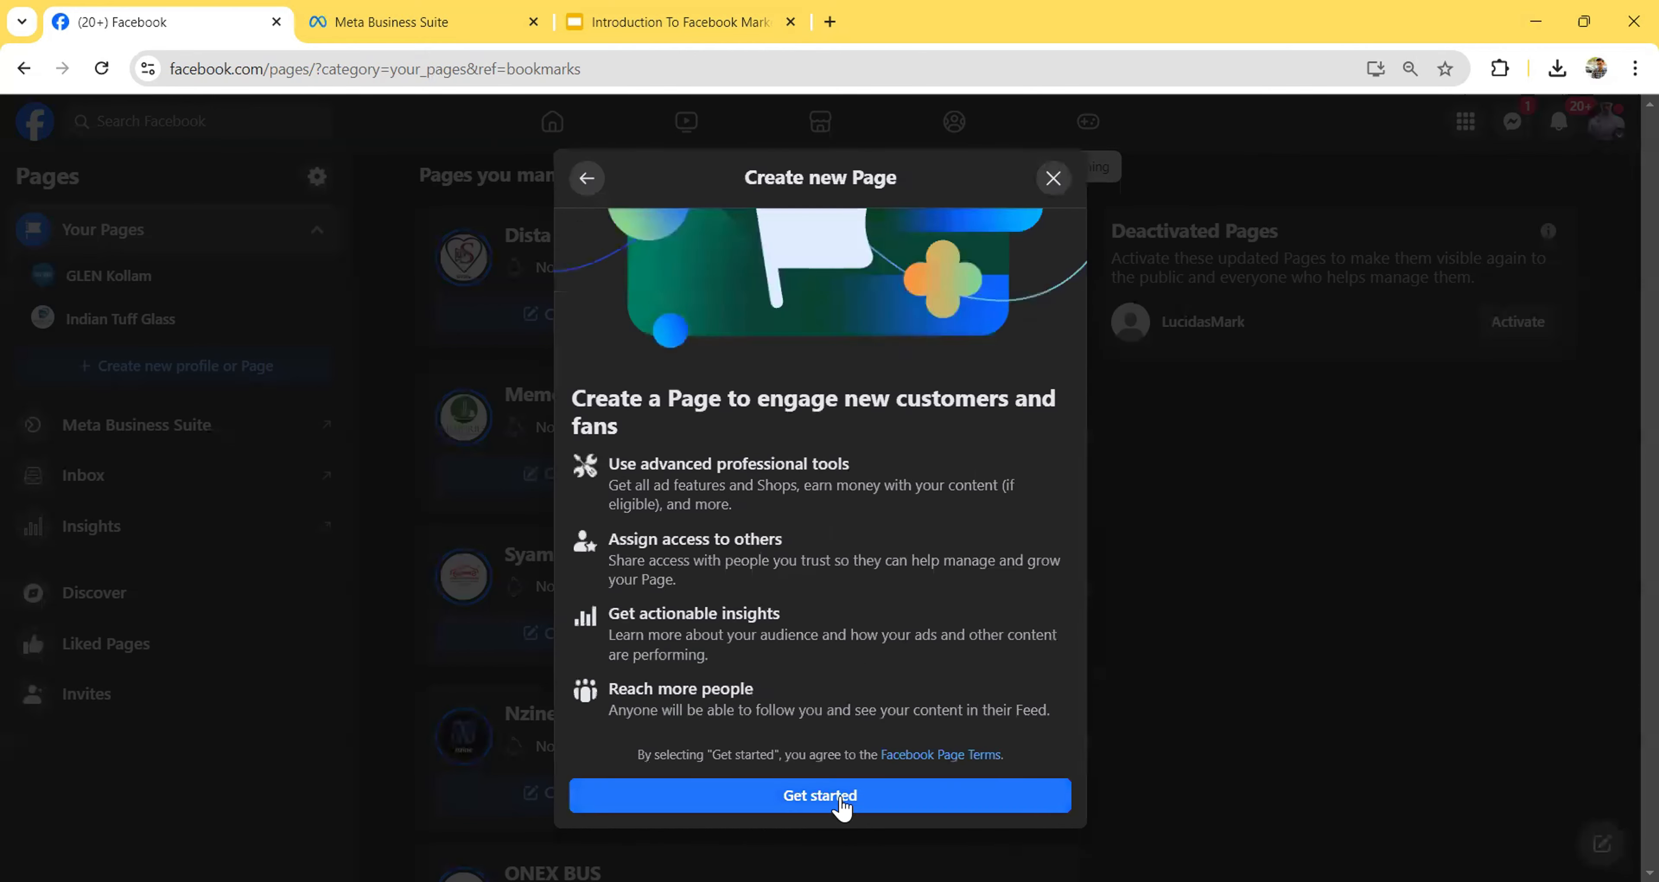
click(839, 799)
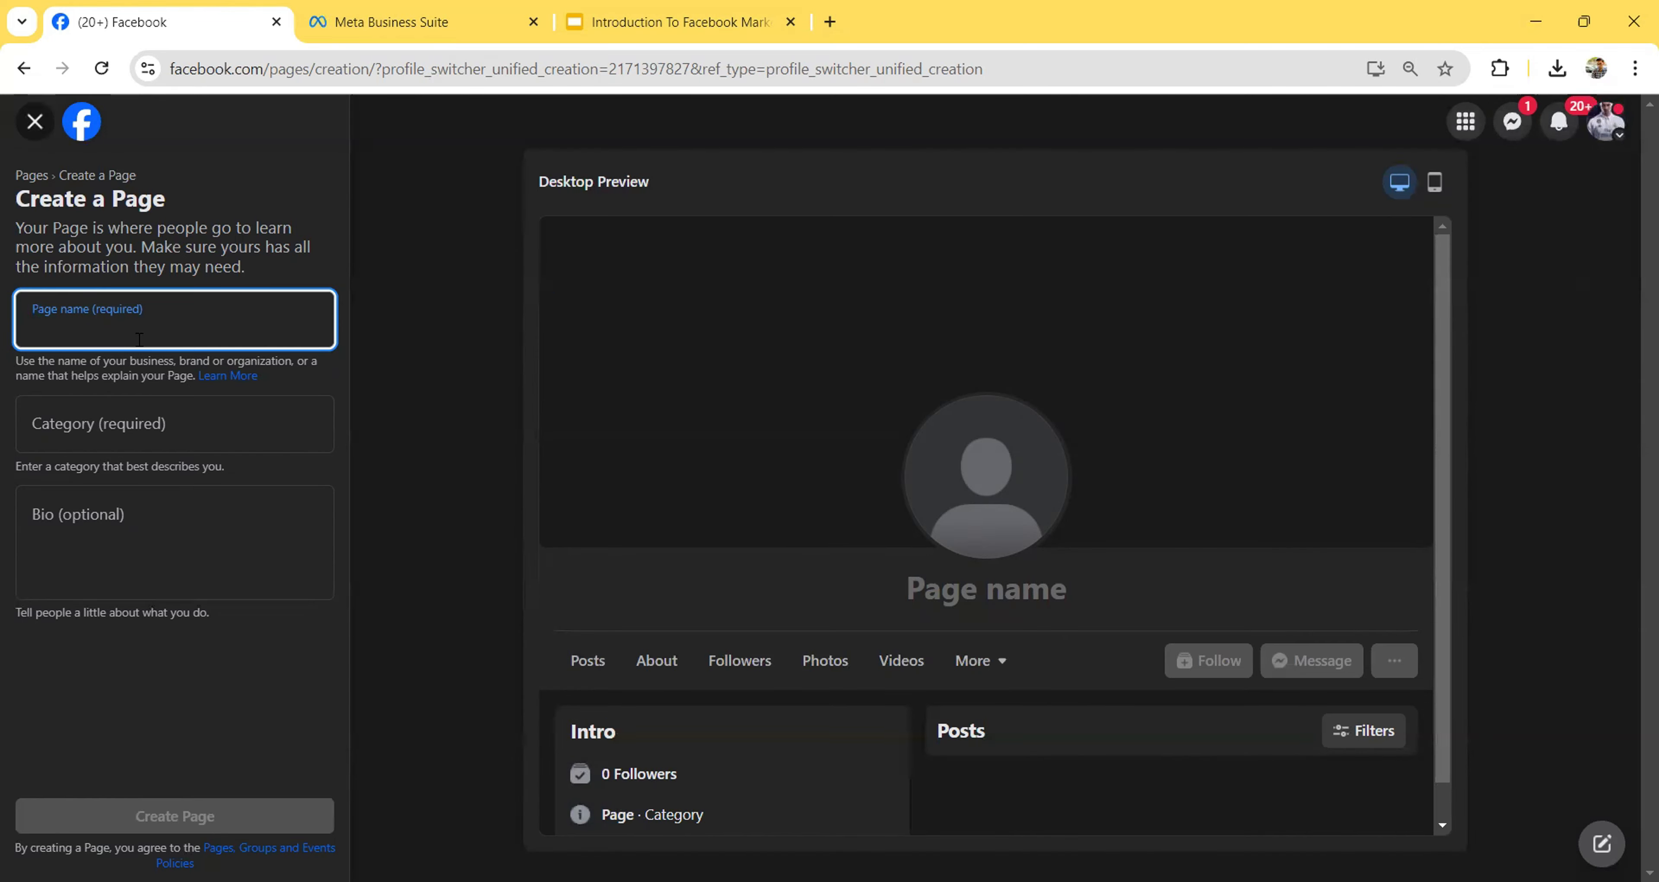
Name the Page "Craft Media" and choose Home decor as its category.
text(Craft Media)
click(177, 442)
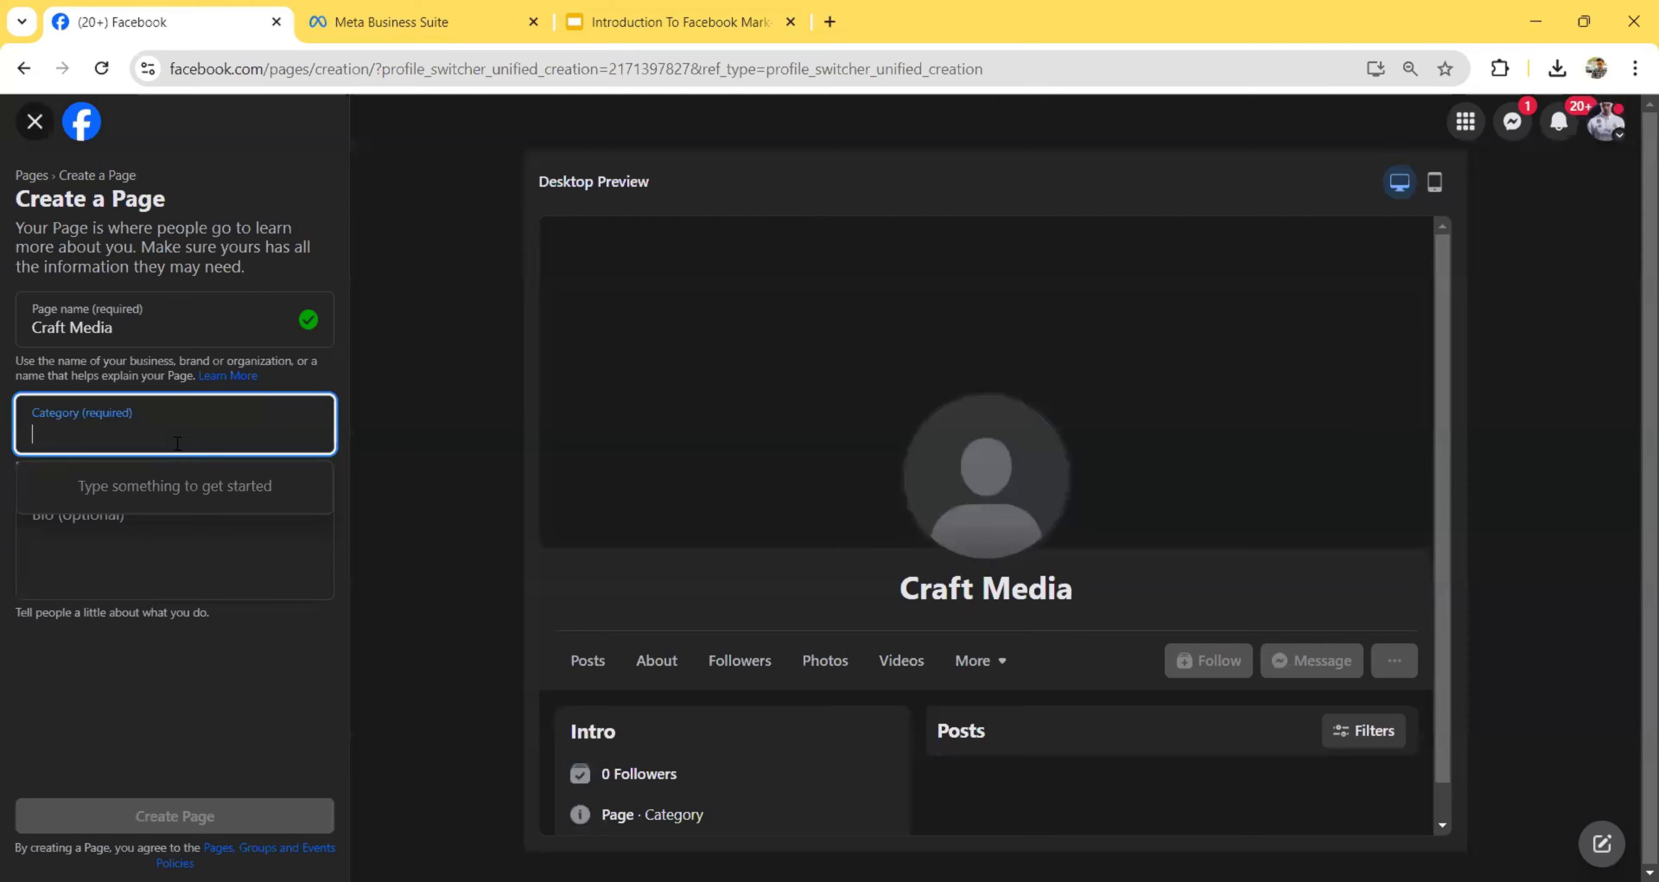
text(wooden)
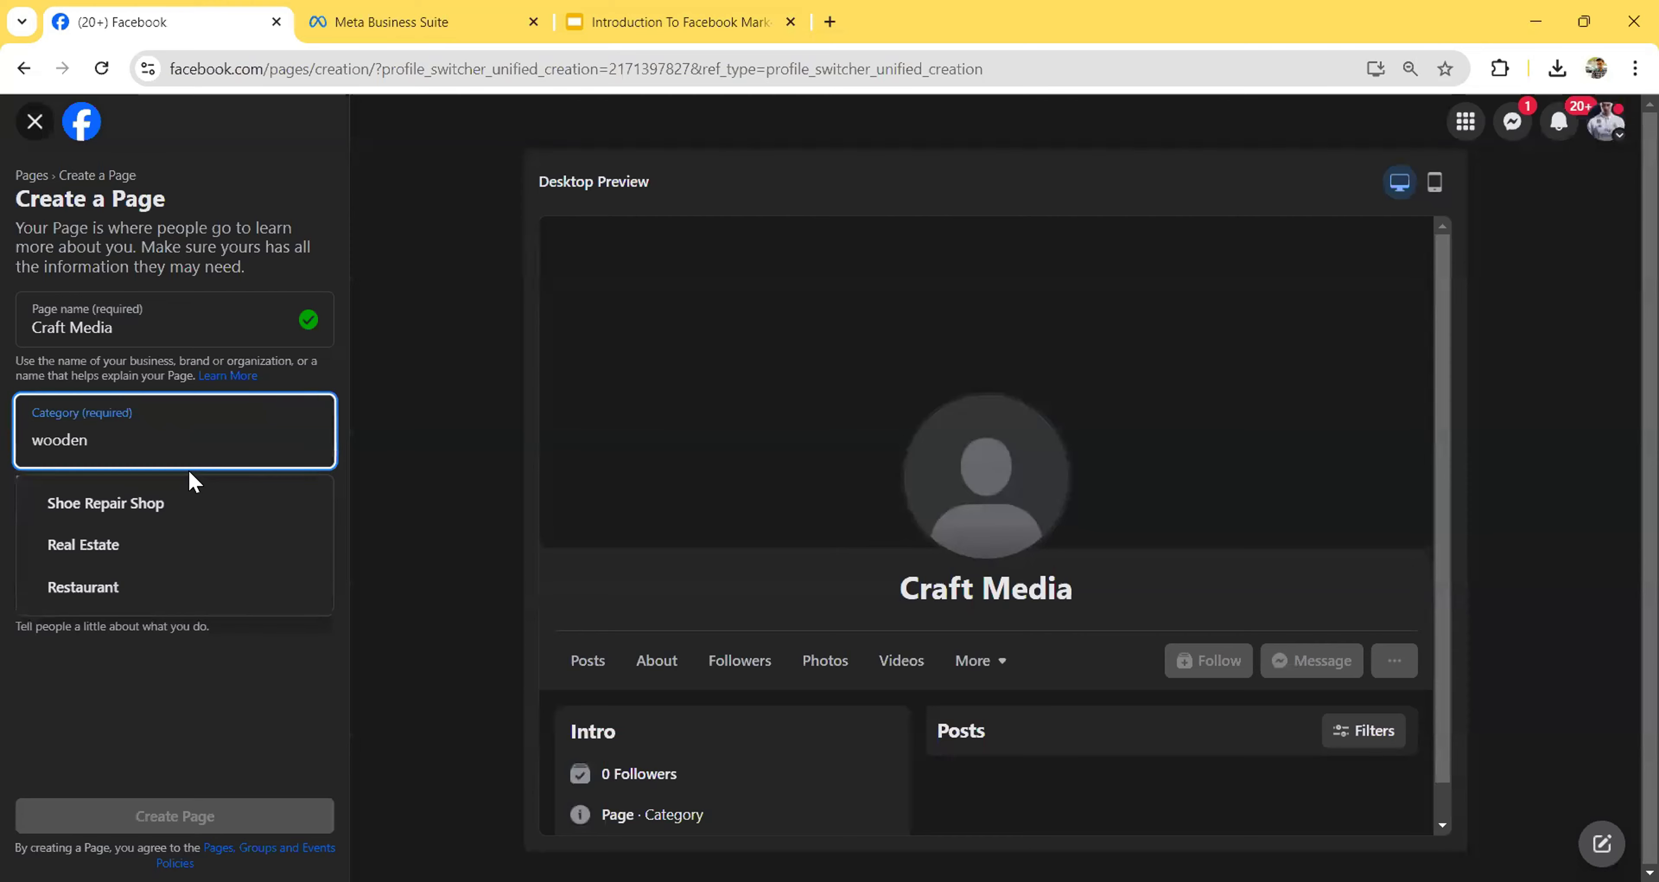
key(BackSpace)
key(BackSpace)
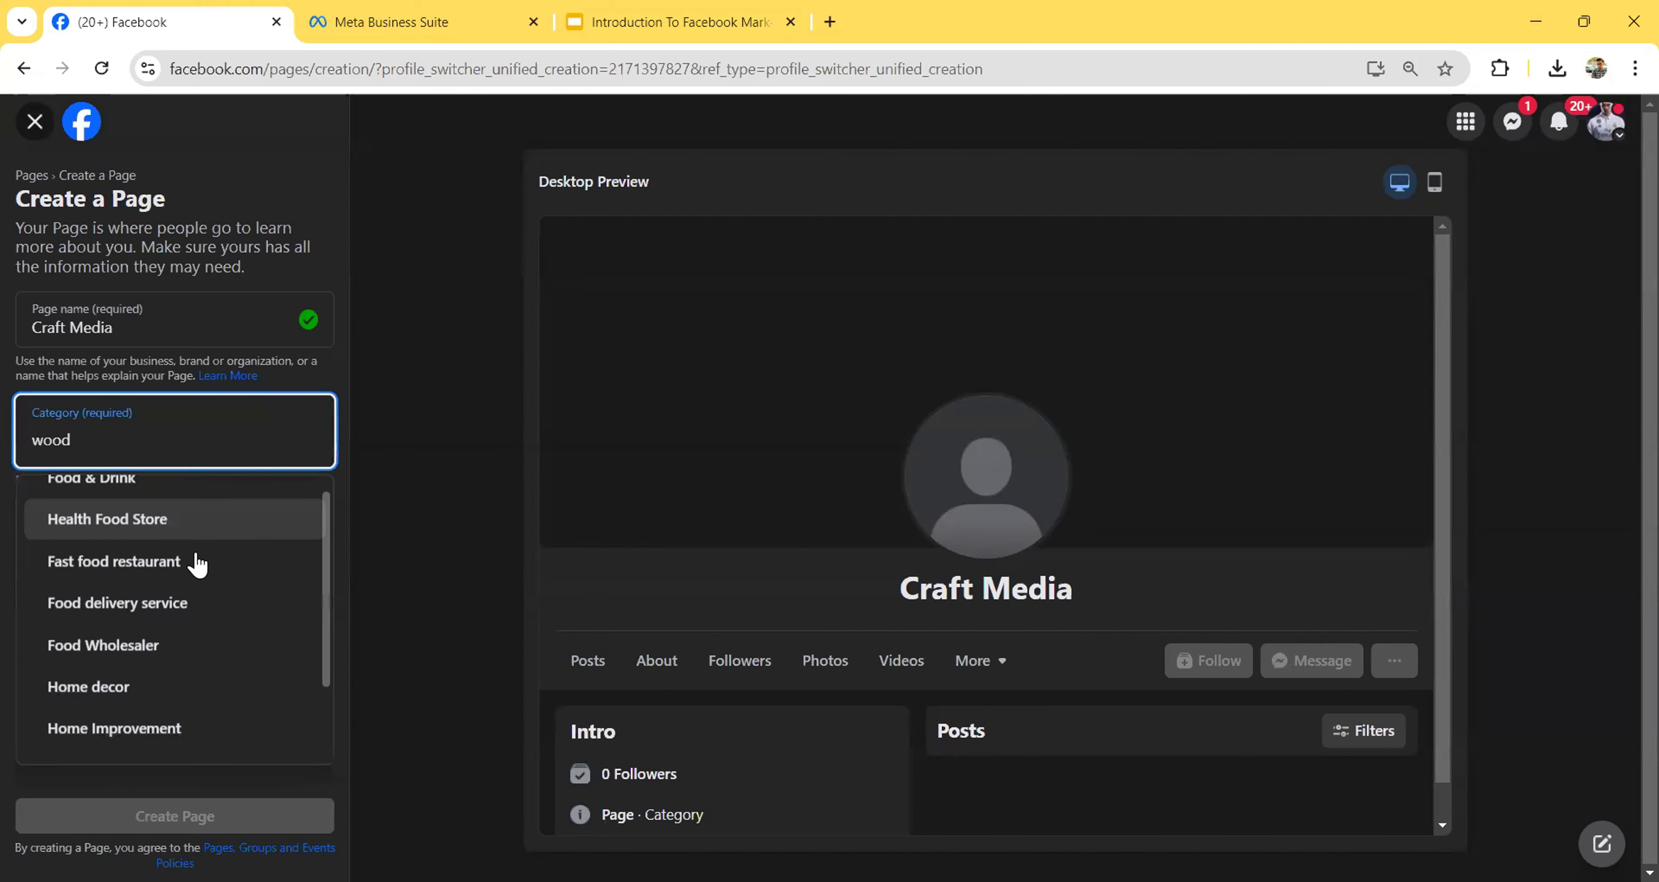
scroll(193, 563, down, 2)
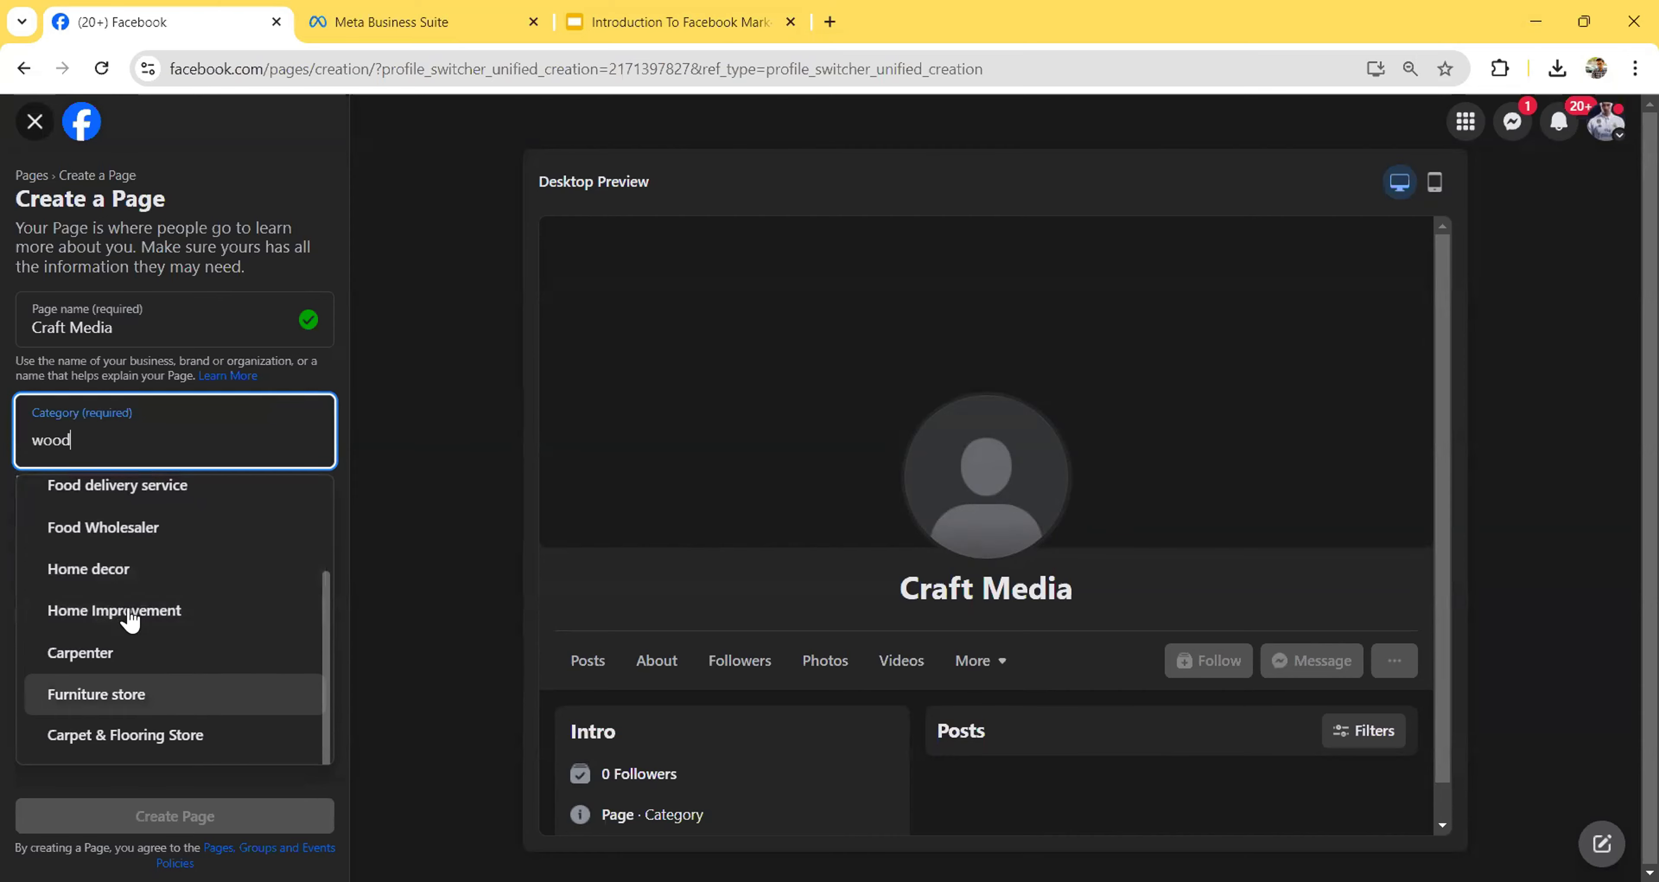
click(118, 569)
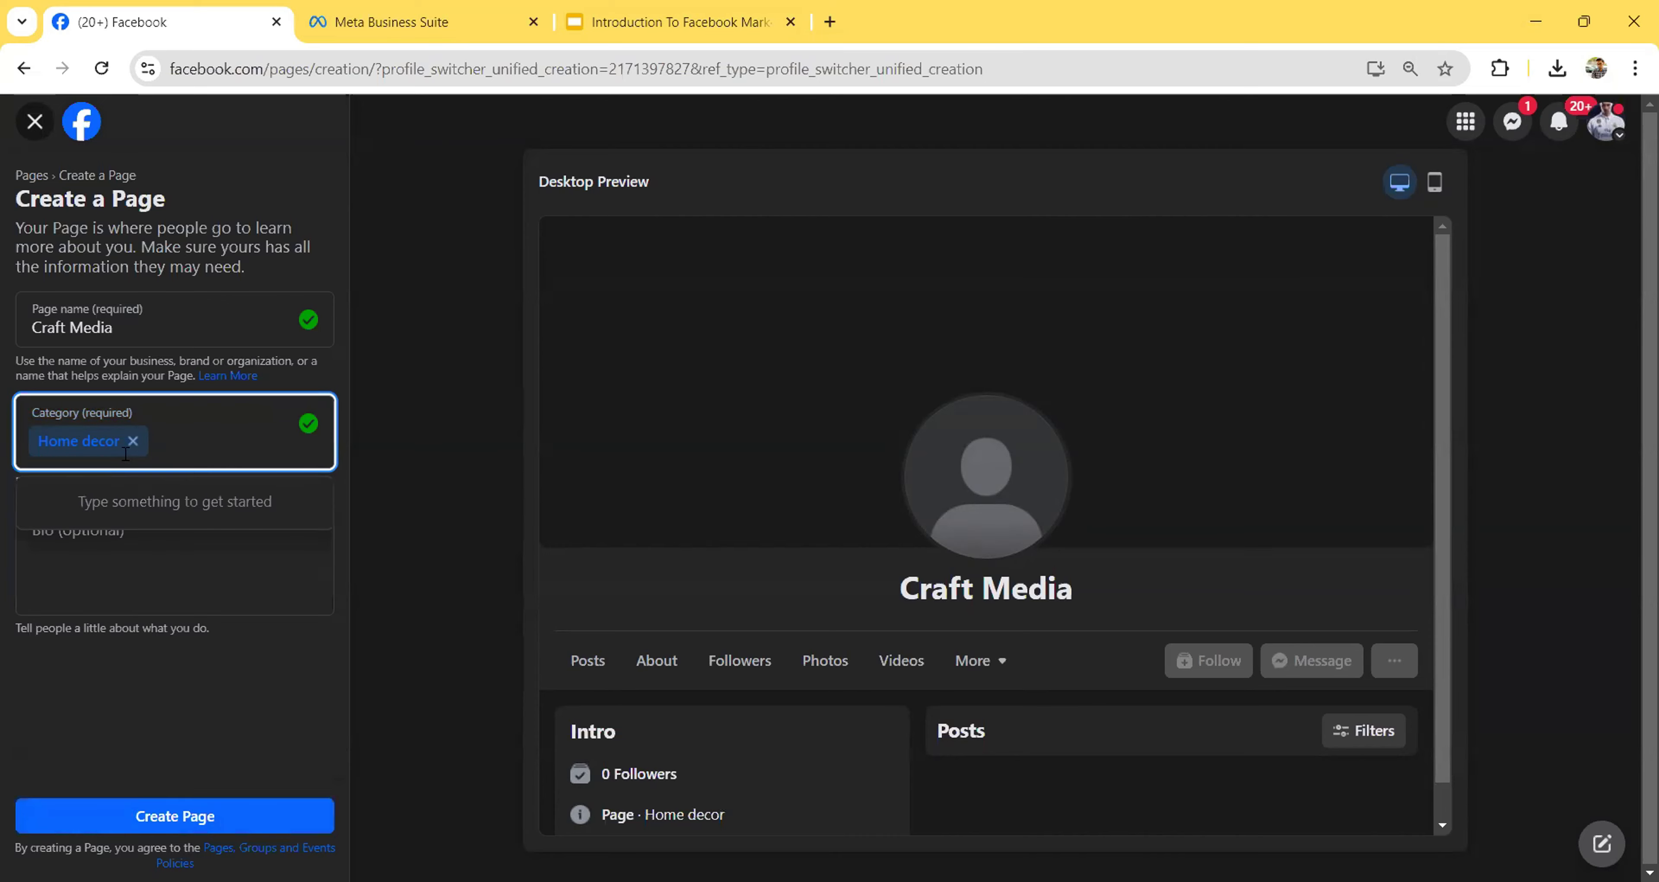
Add Furniture as a second category for the Page.
text(f)
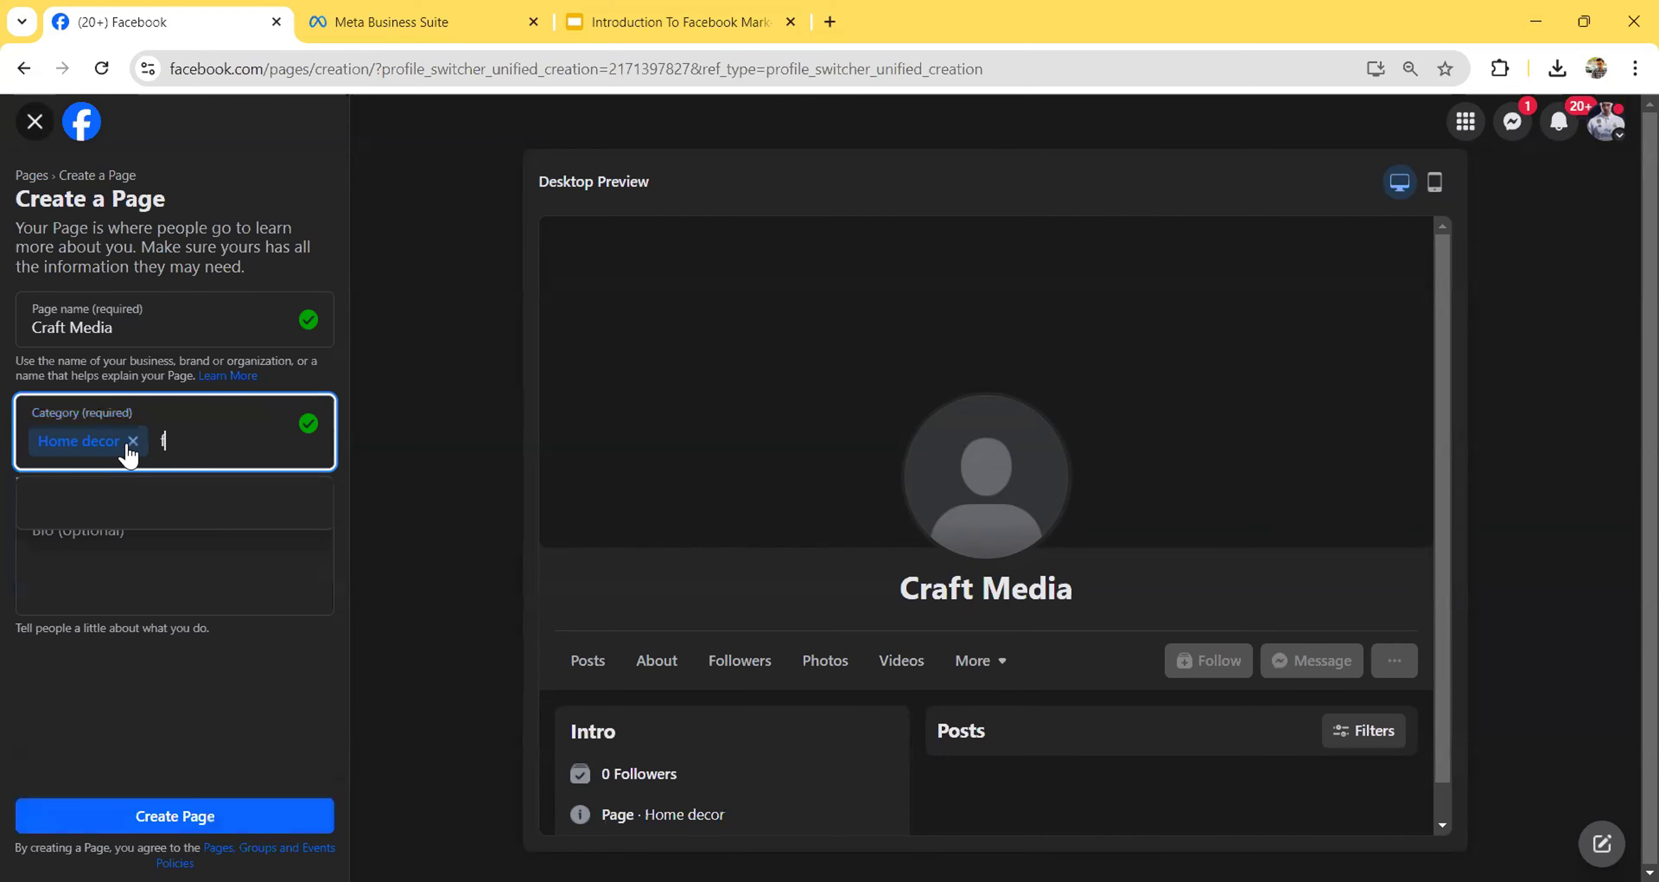
text(ur)
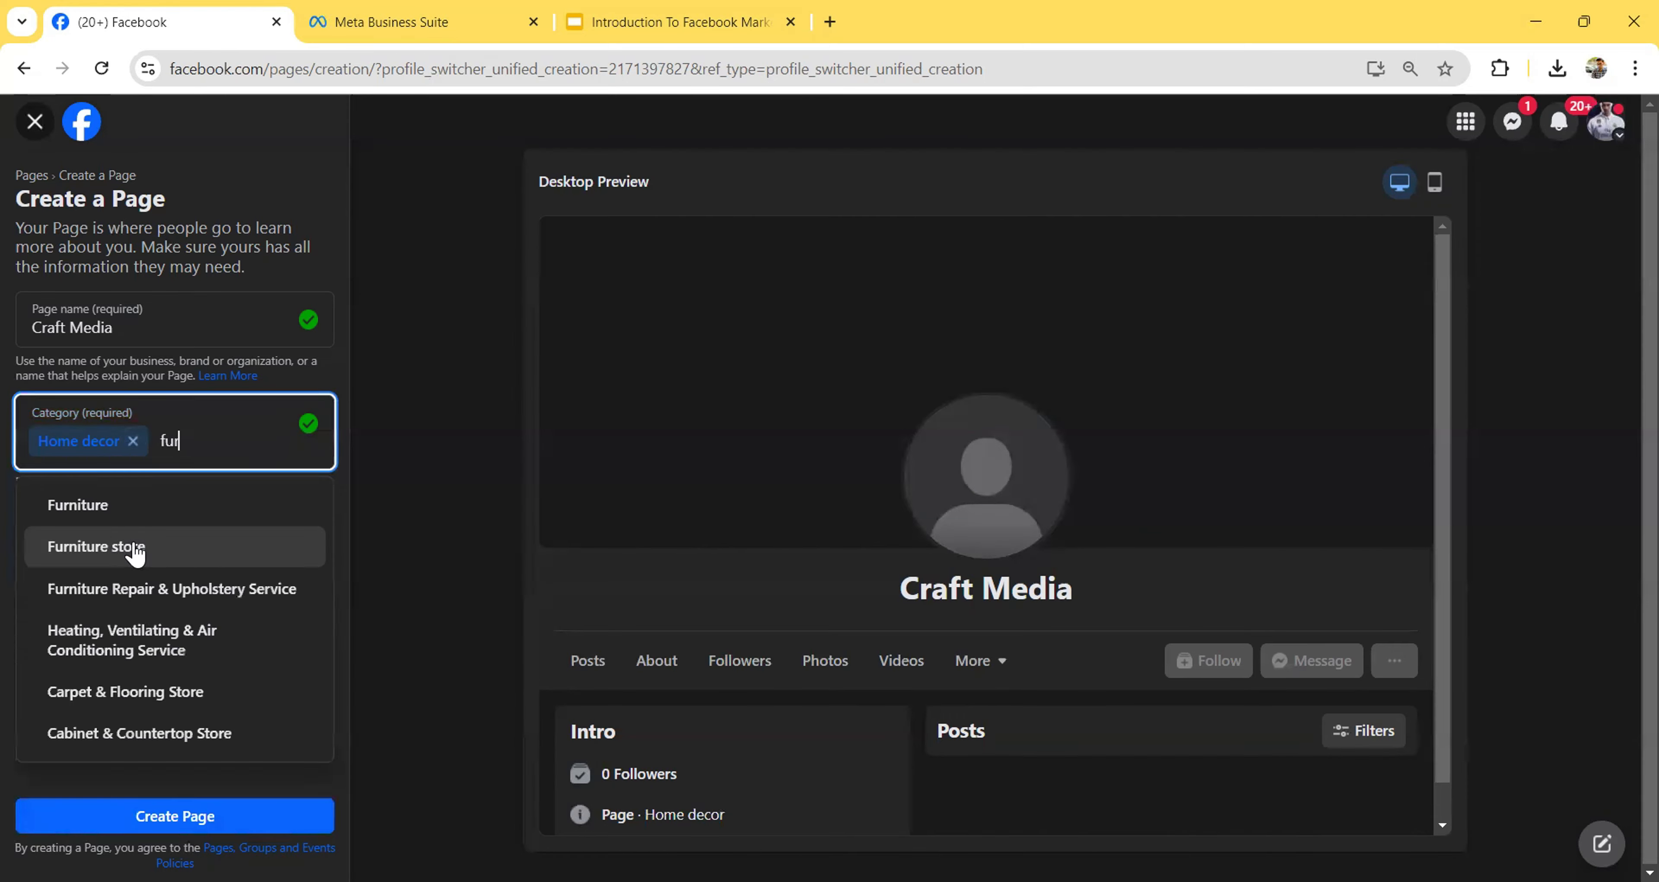
click(116, 513)
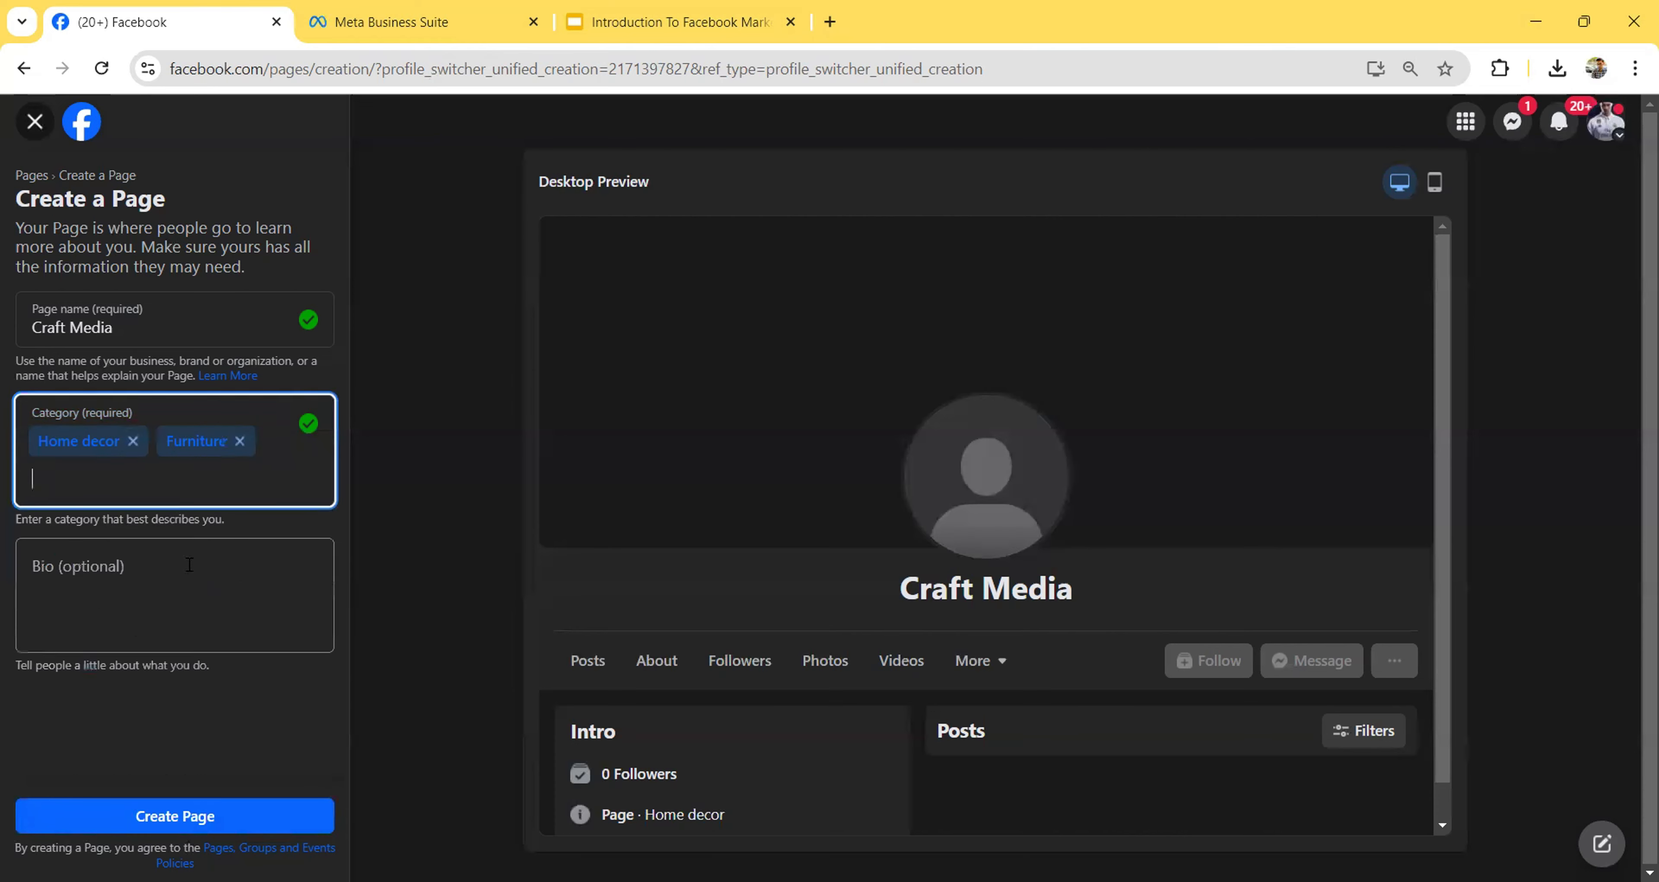
Write the bio "We are selling Home decor wooden Space utility Furniture" and create the Page.
click(194, 567)
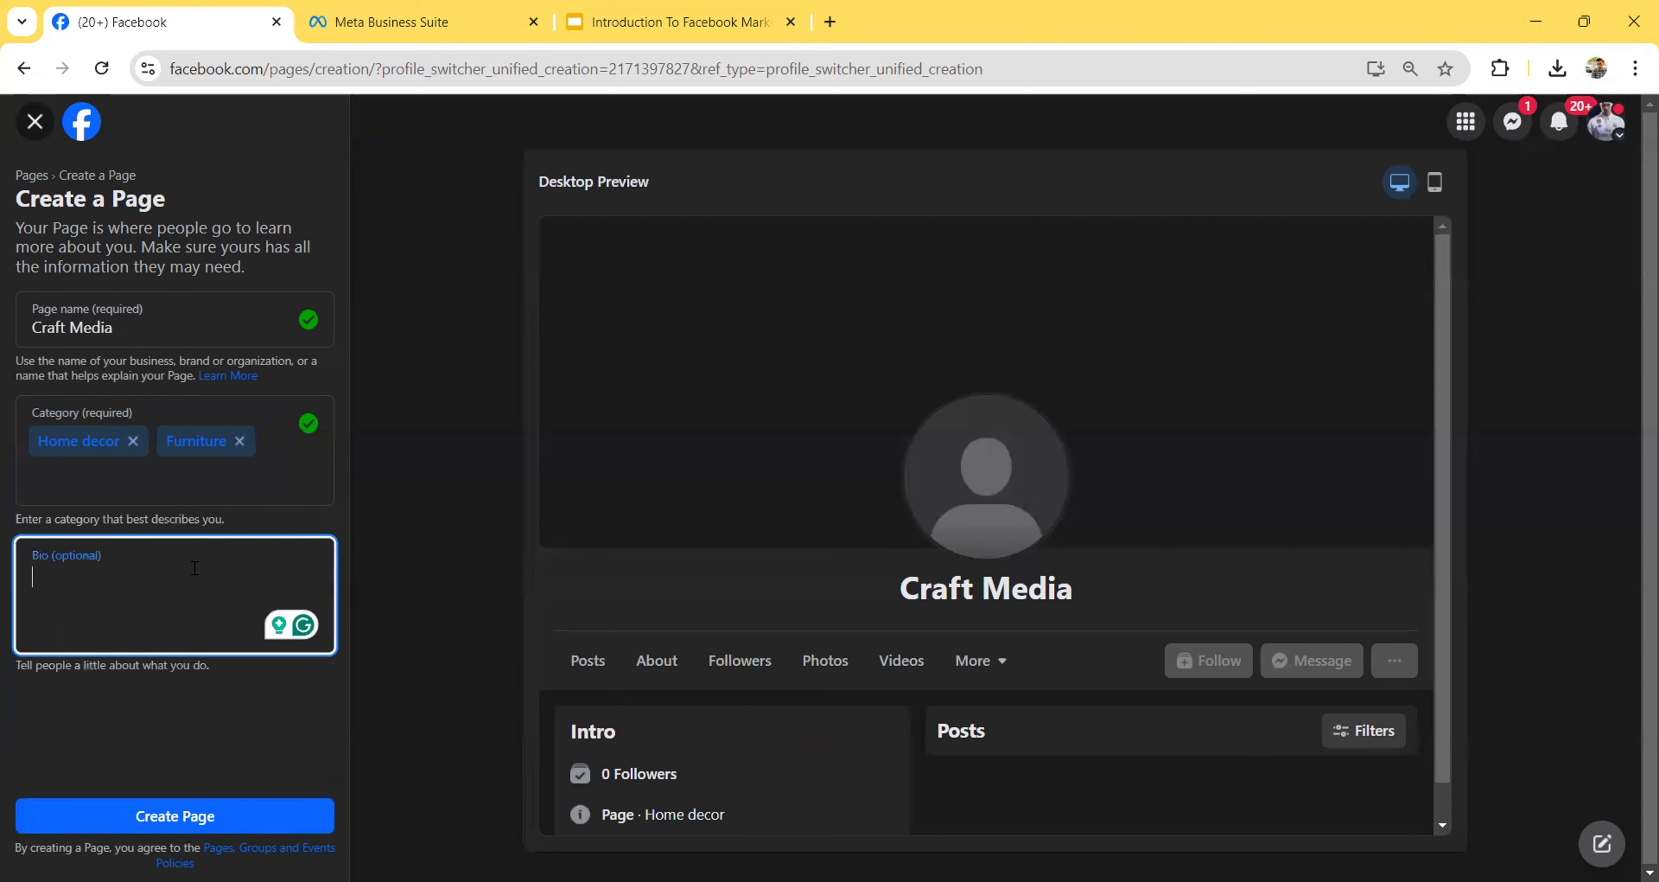
text(We are selling Home decor wooden)
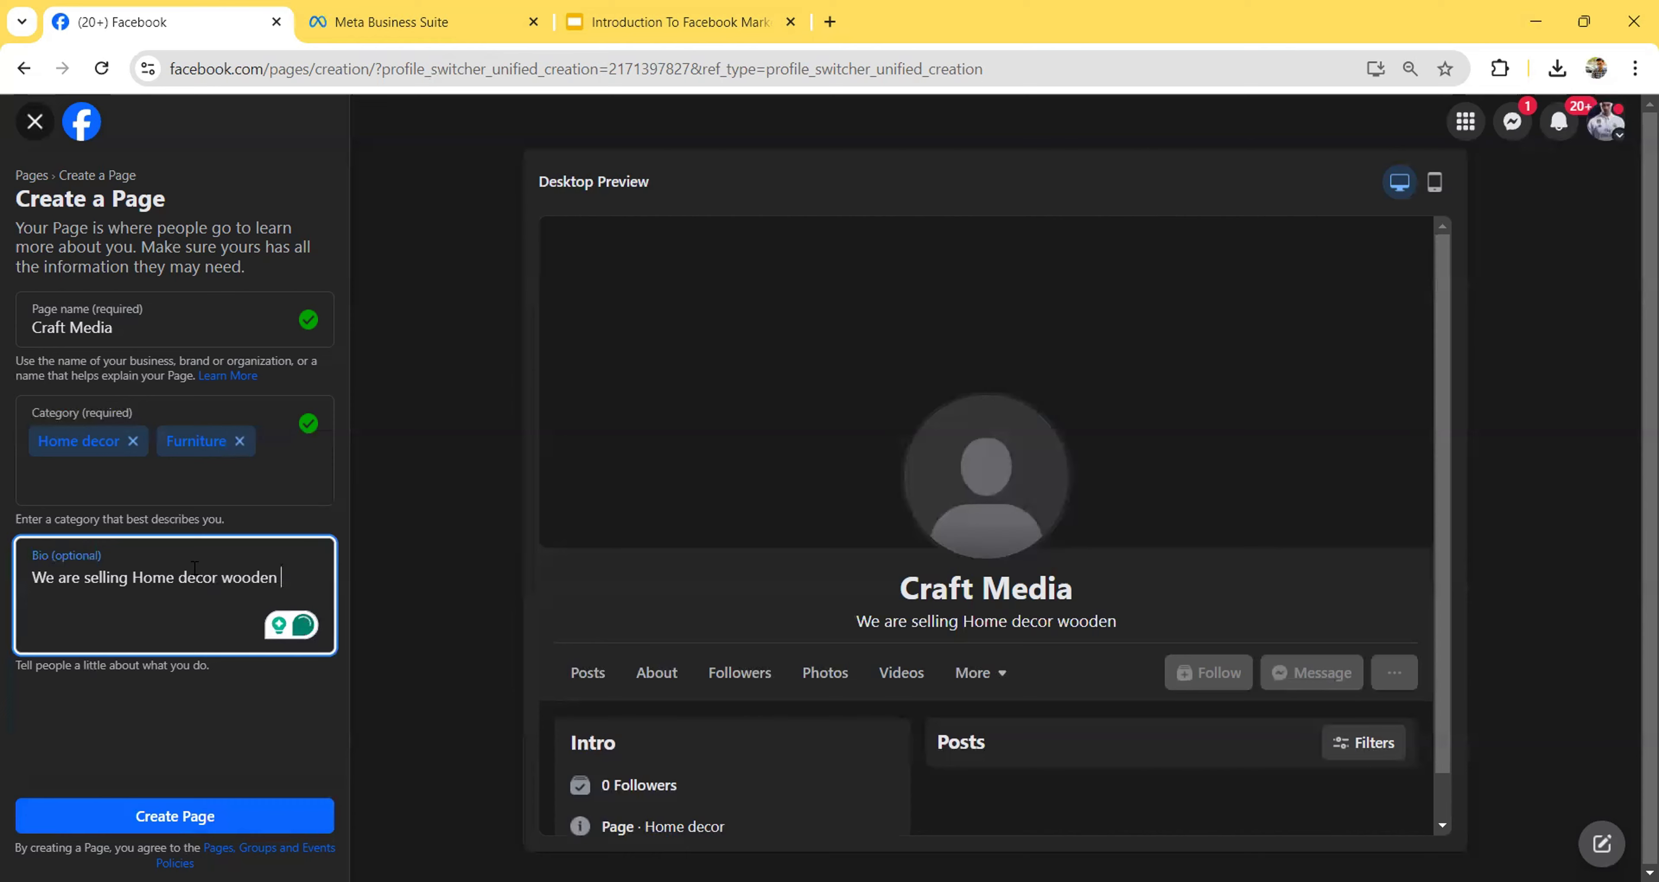
text(Space utility Furnitures)
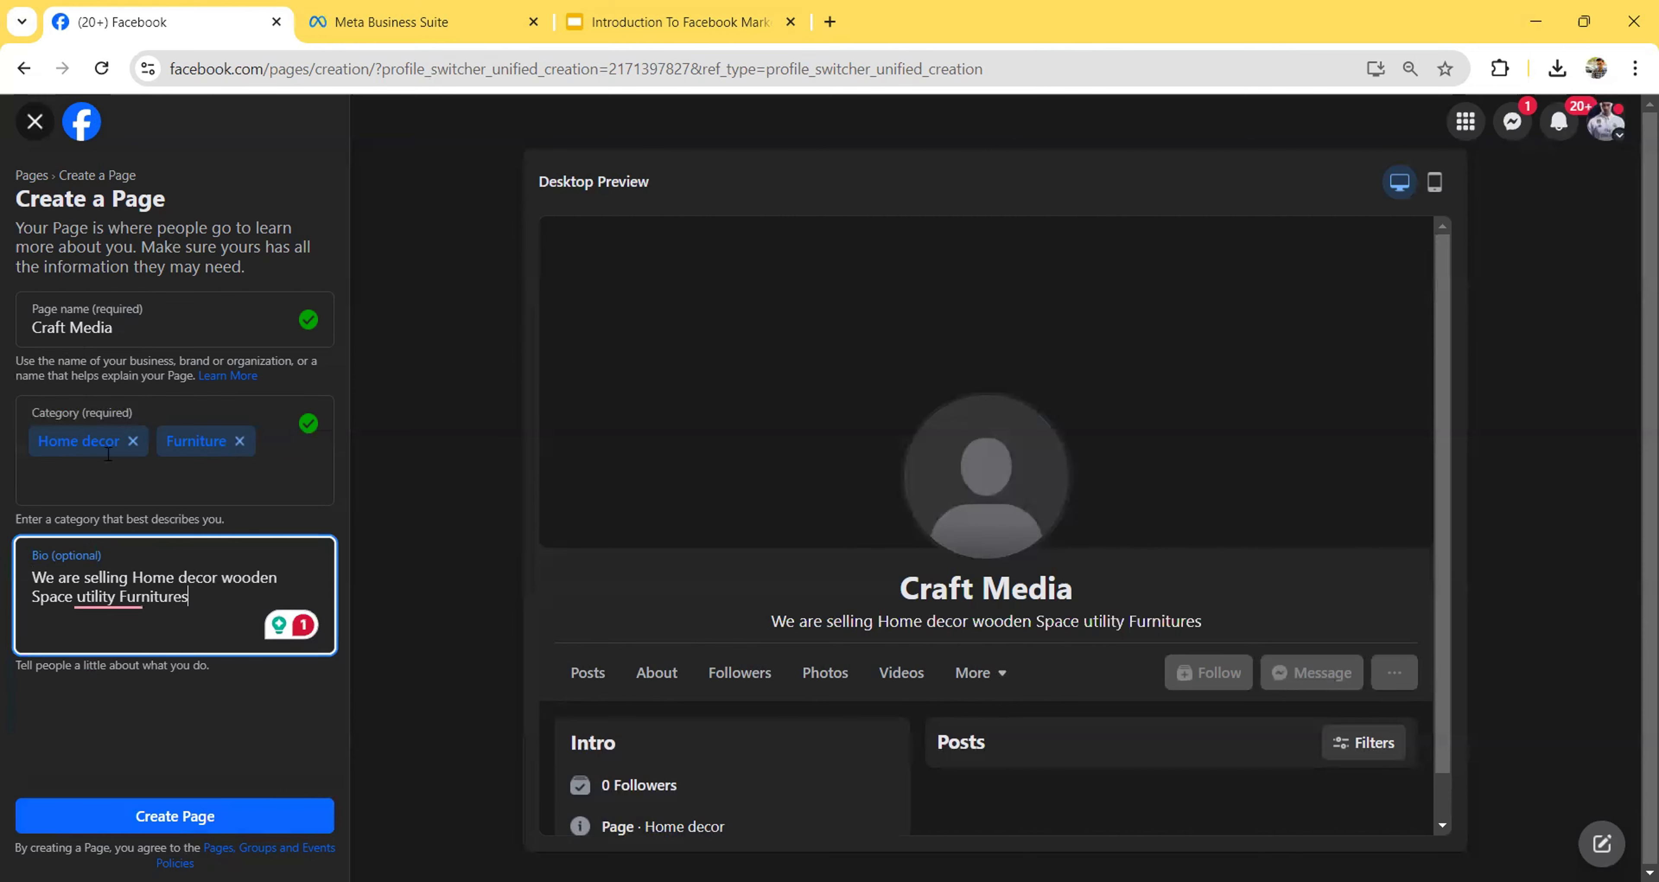
mouse_move(111, 601)
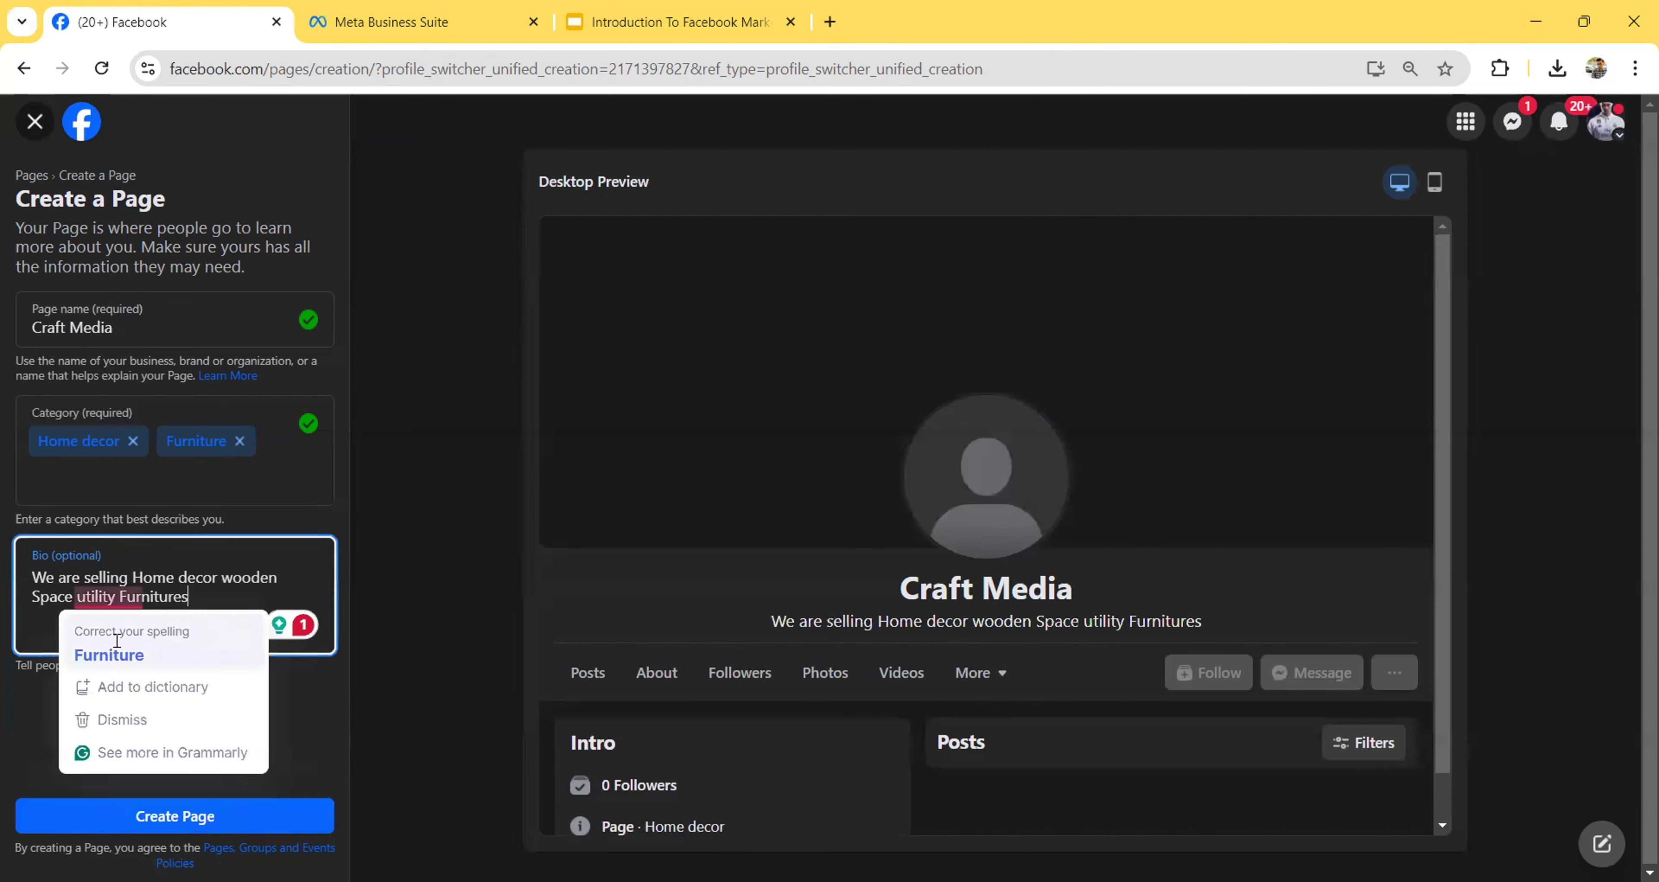
click(109, 654)
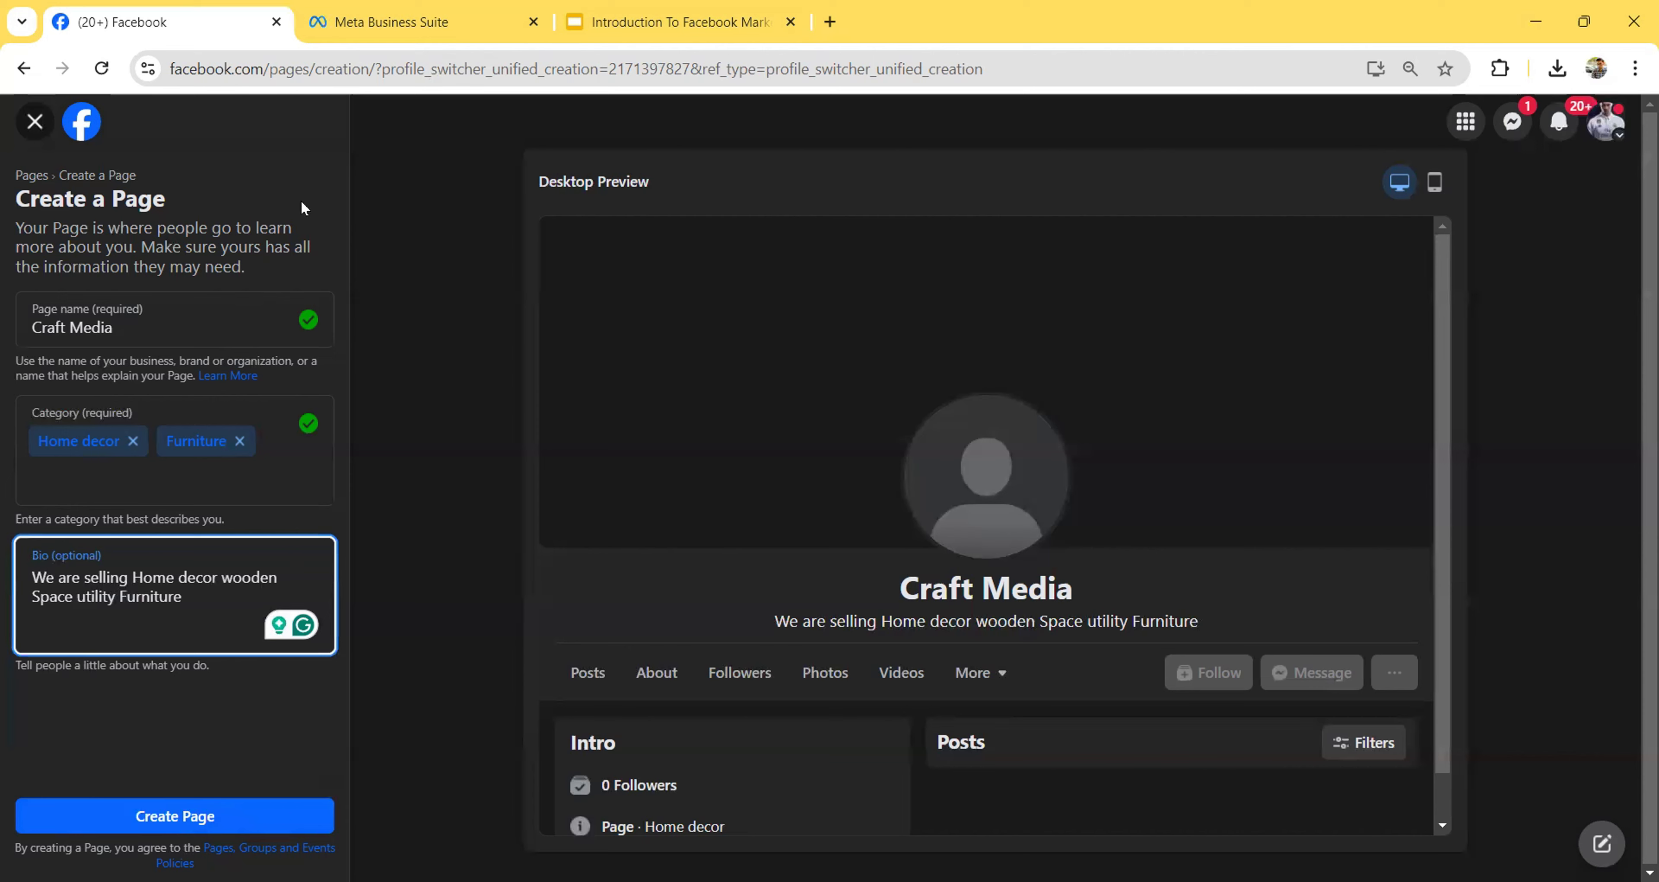
click(209, 822)
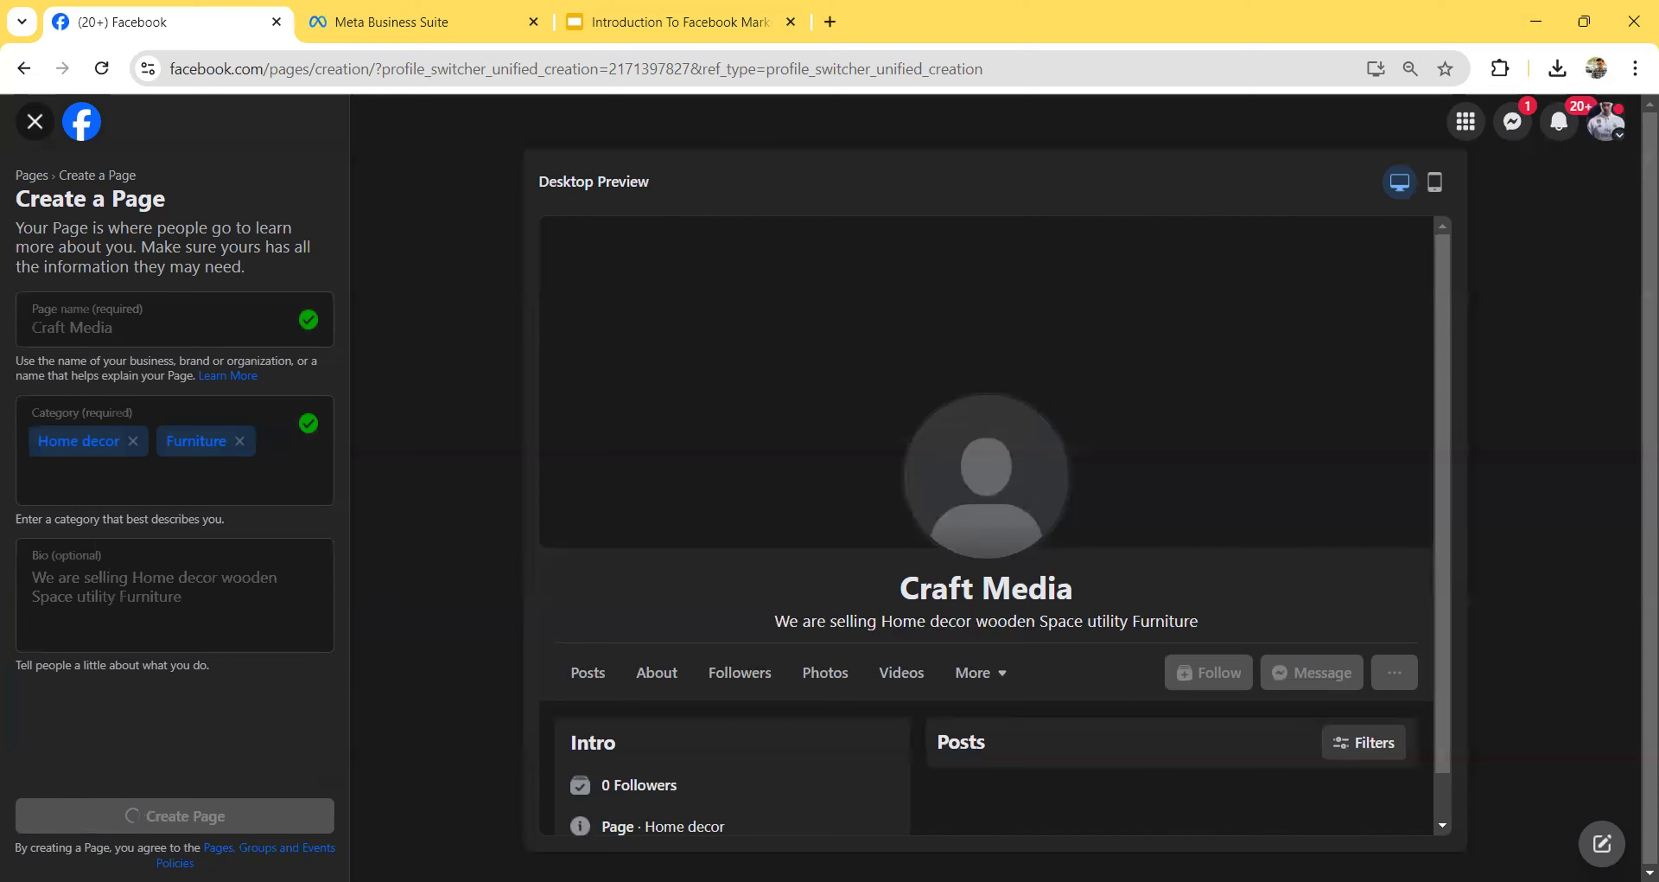
Set the Page's hours to Open at selected hours without specific times, leave contact and location blank, and continue the setup.
scroll(135, 651, down, 4)
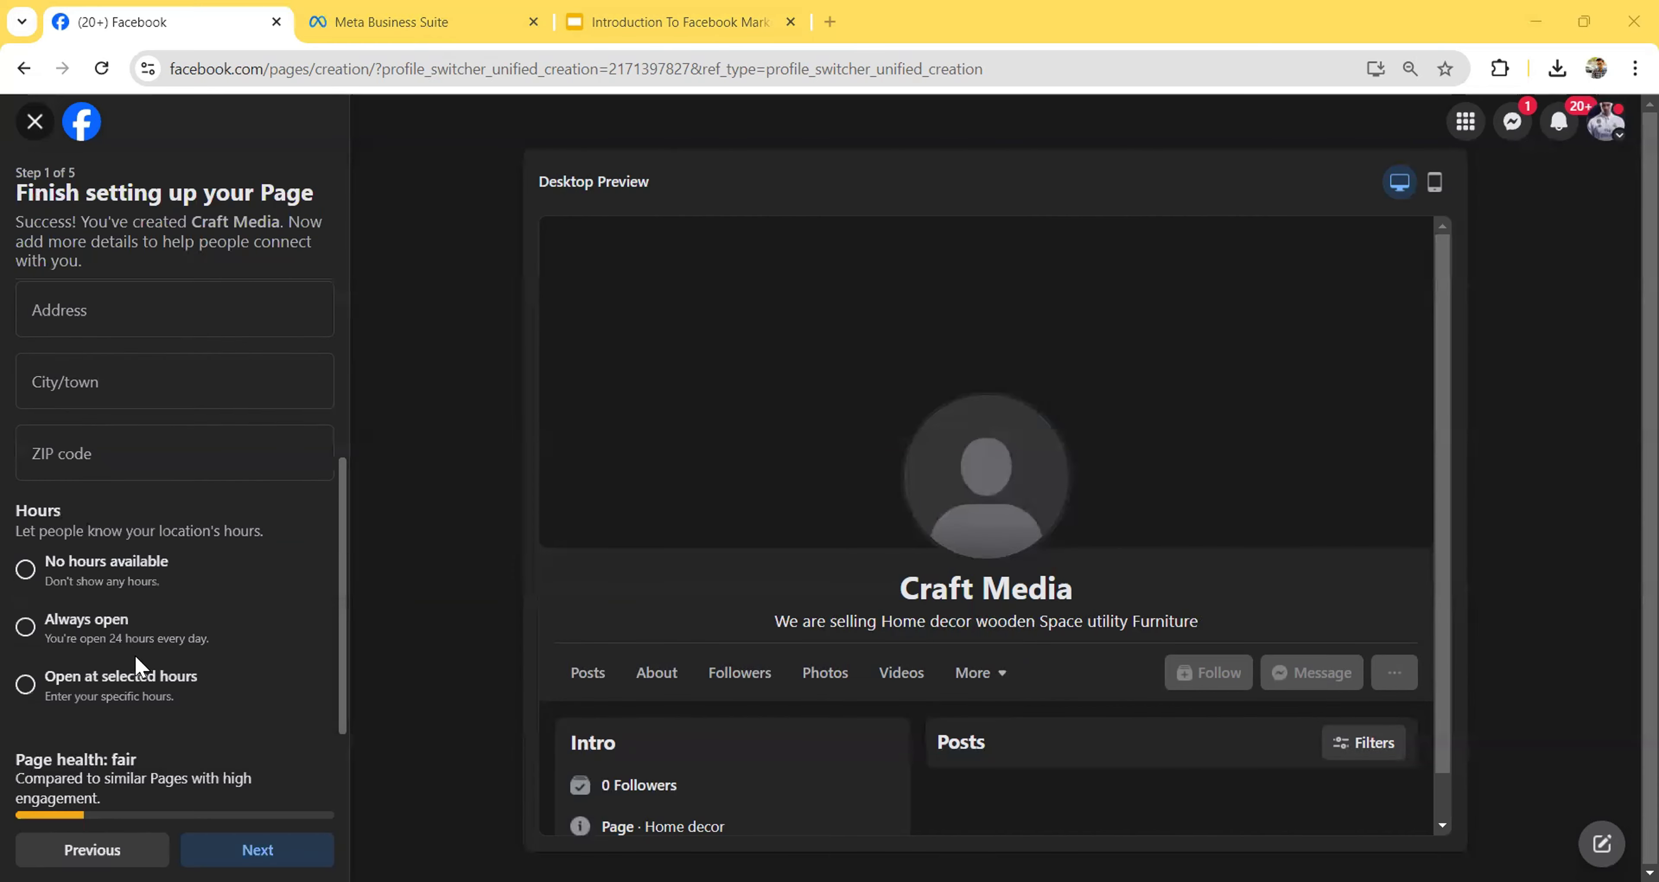
scroll(137, 651, up, 4)
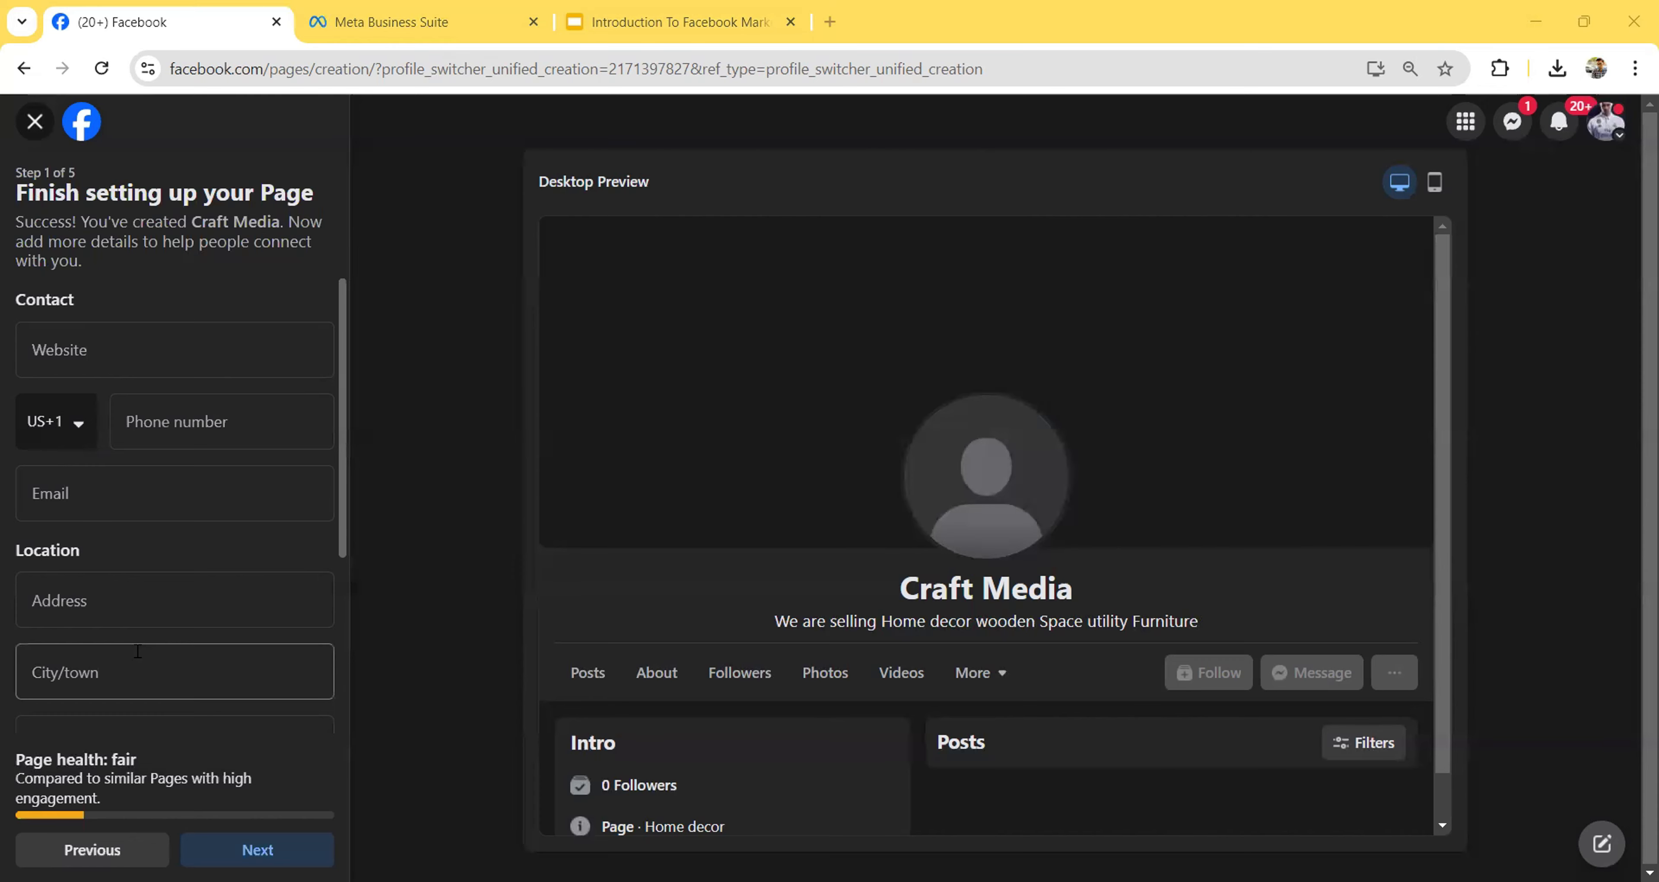
click(152, 362)
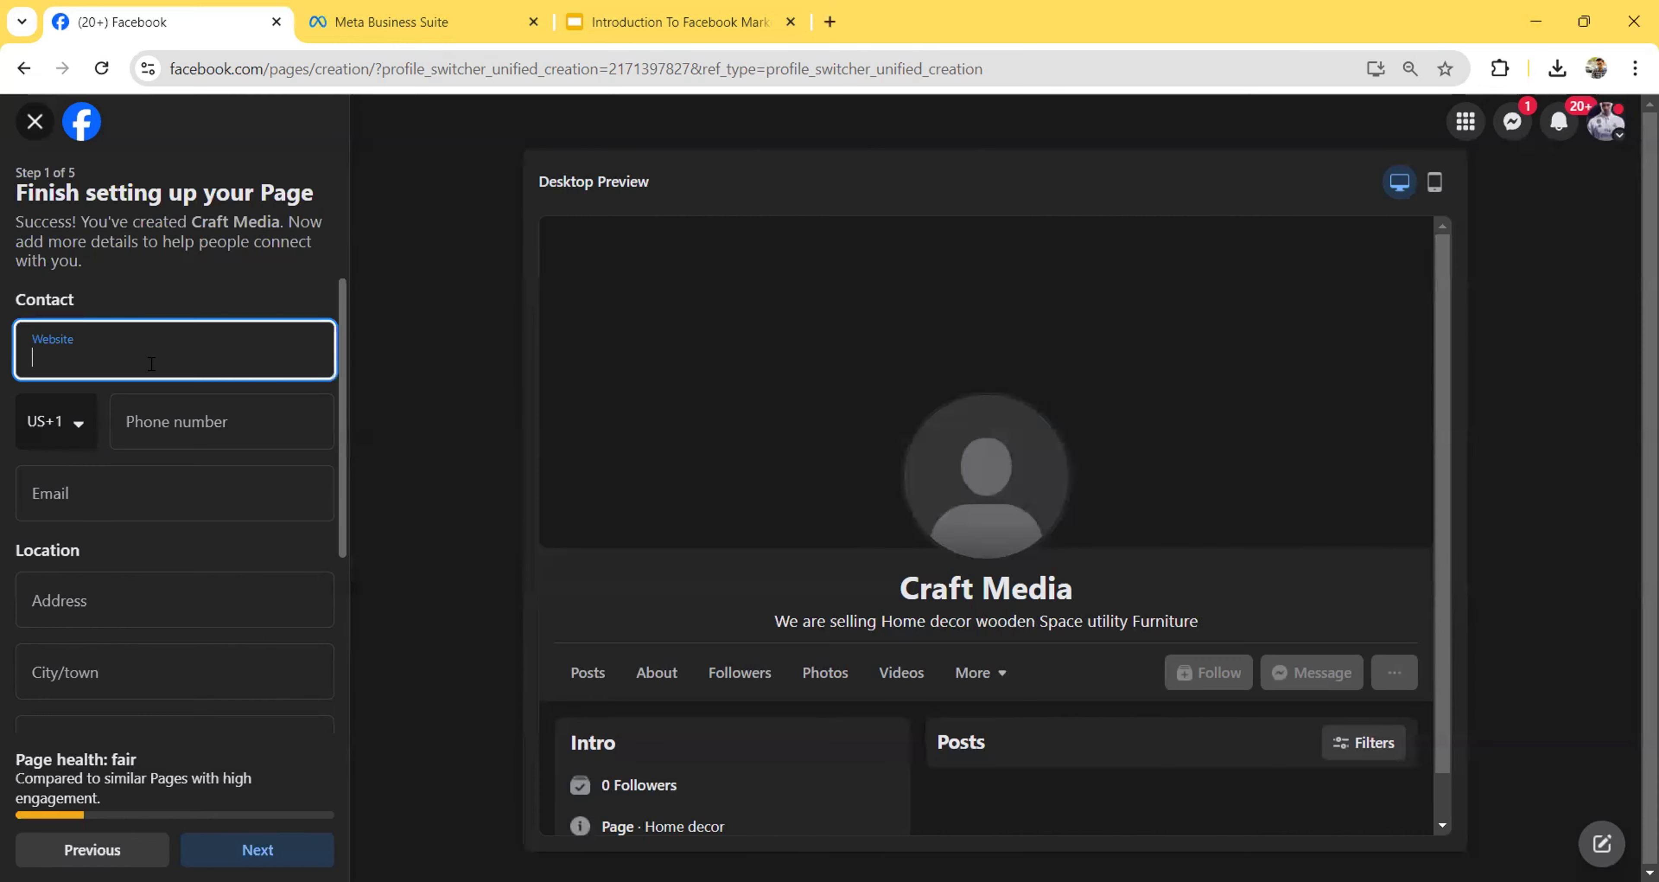
click(164, 423)
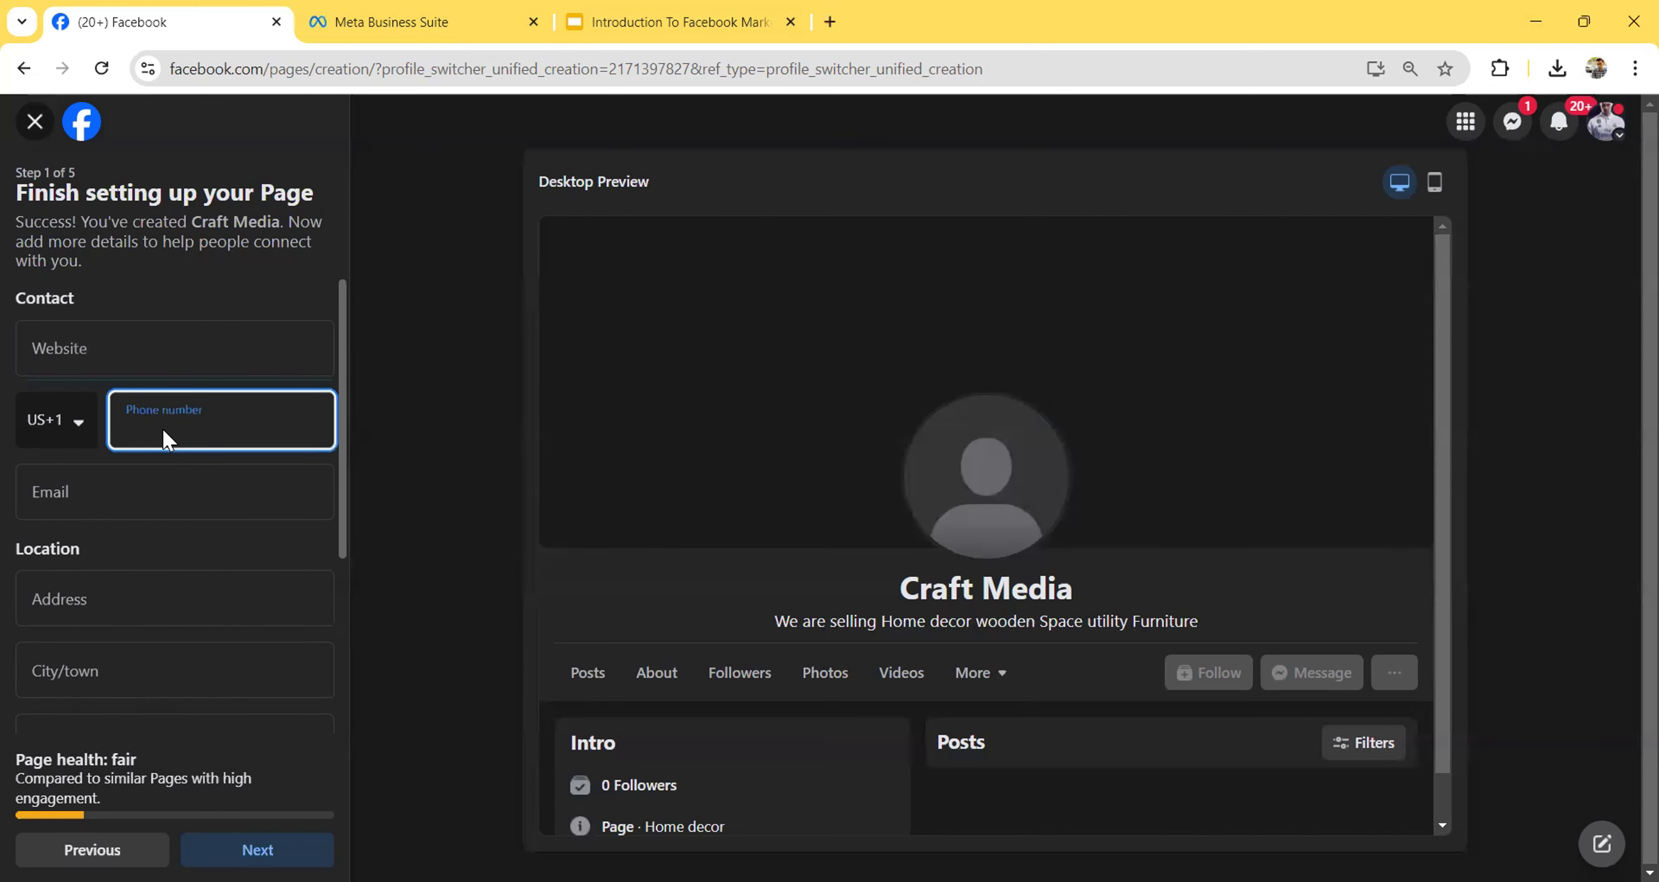
scroll(163, 426, down, 1)
scroll(162, 429, down, 2)
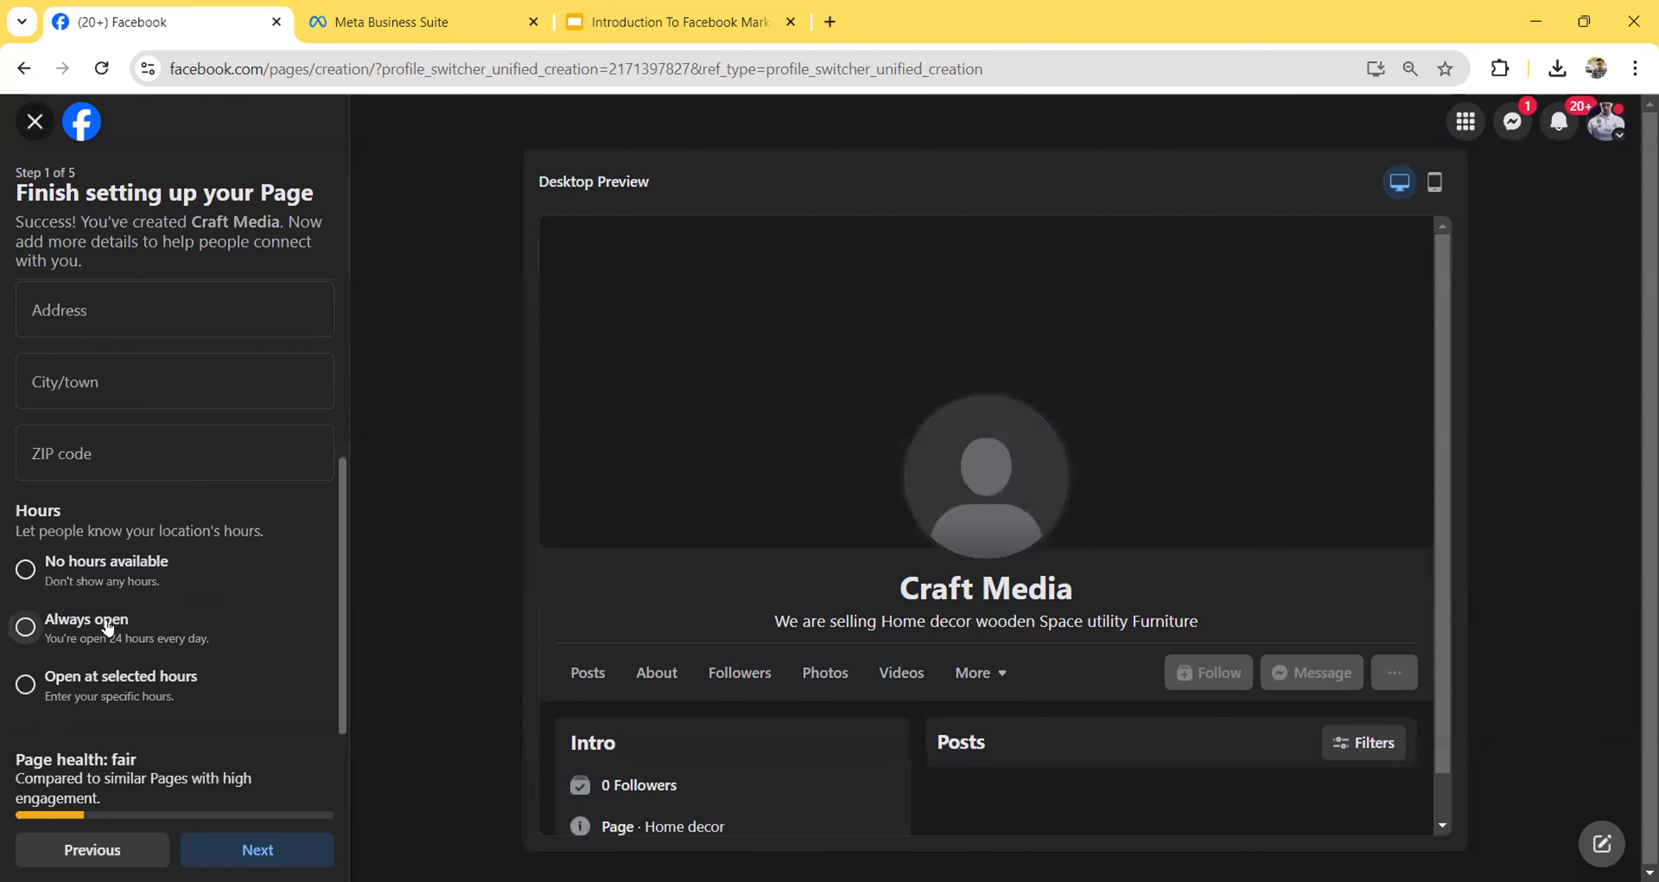
click(114, 695)
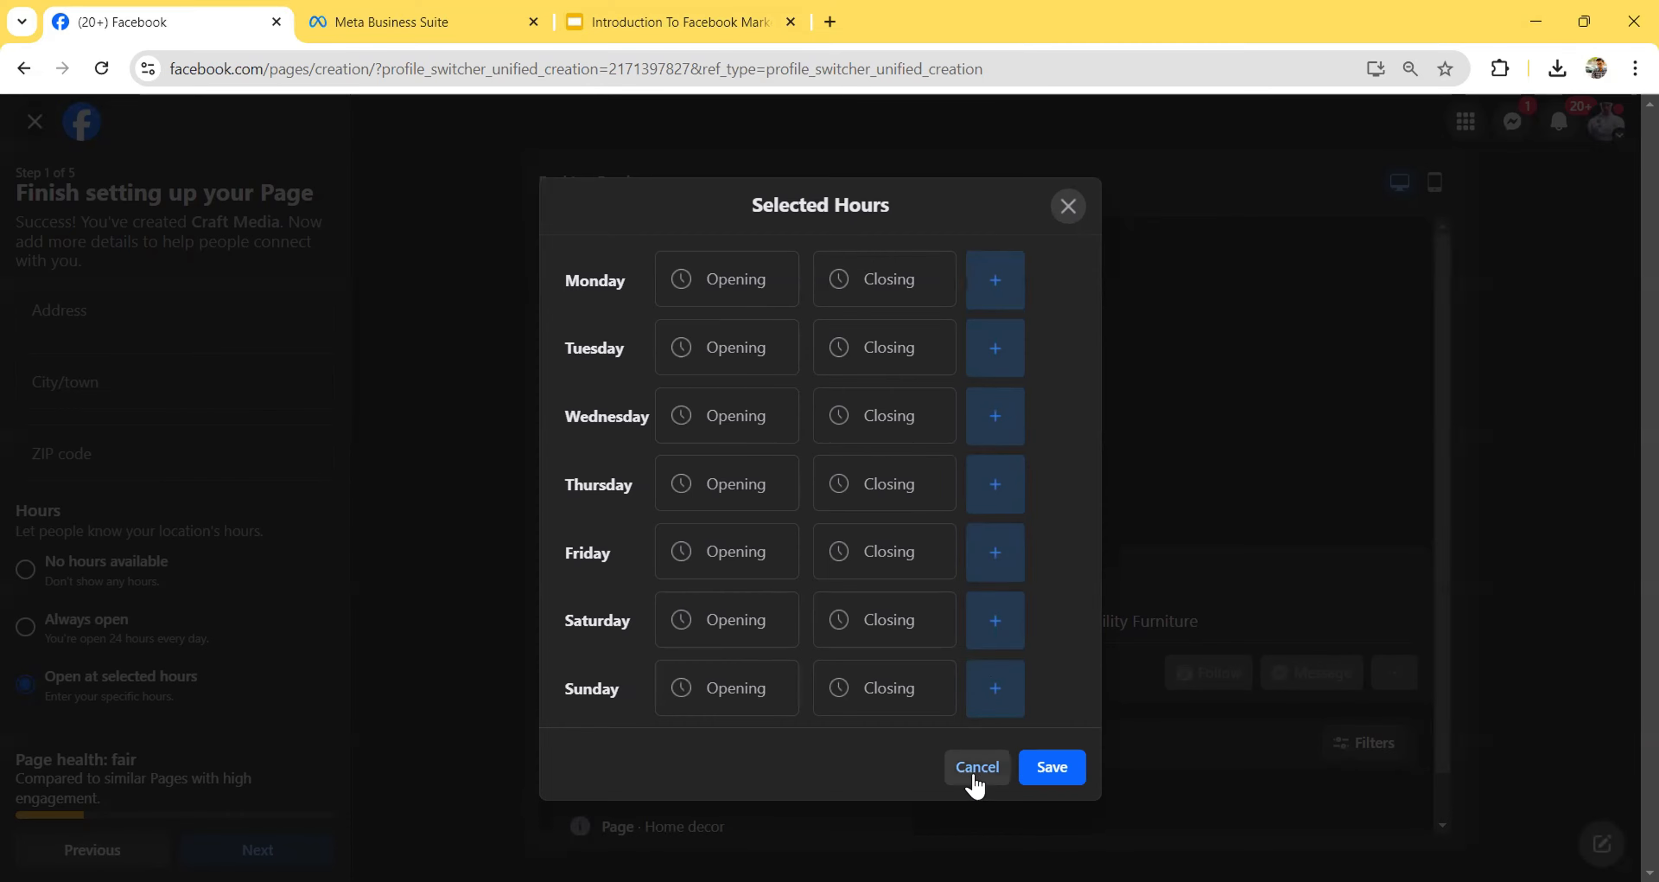
click(1069, 207)
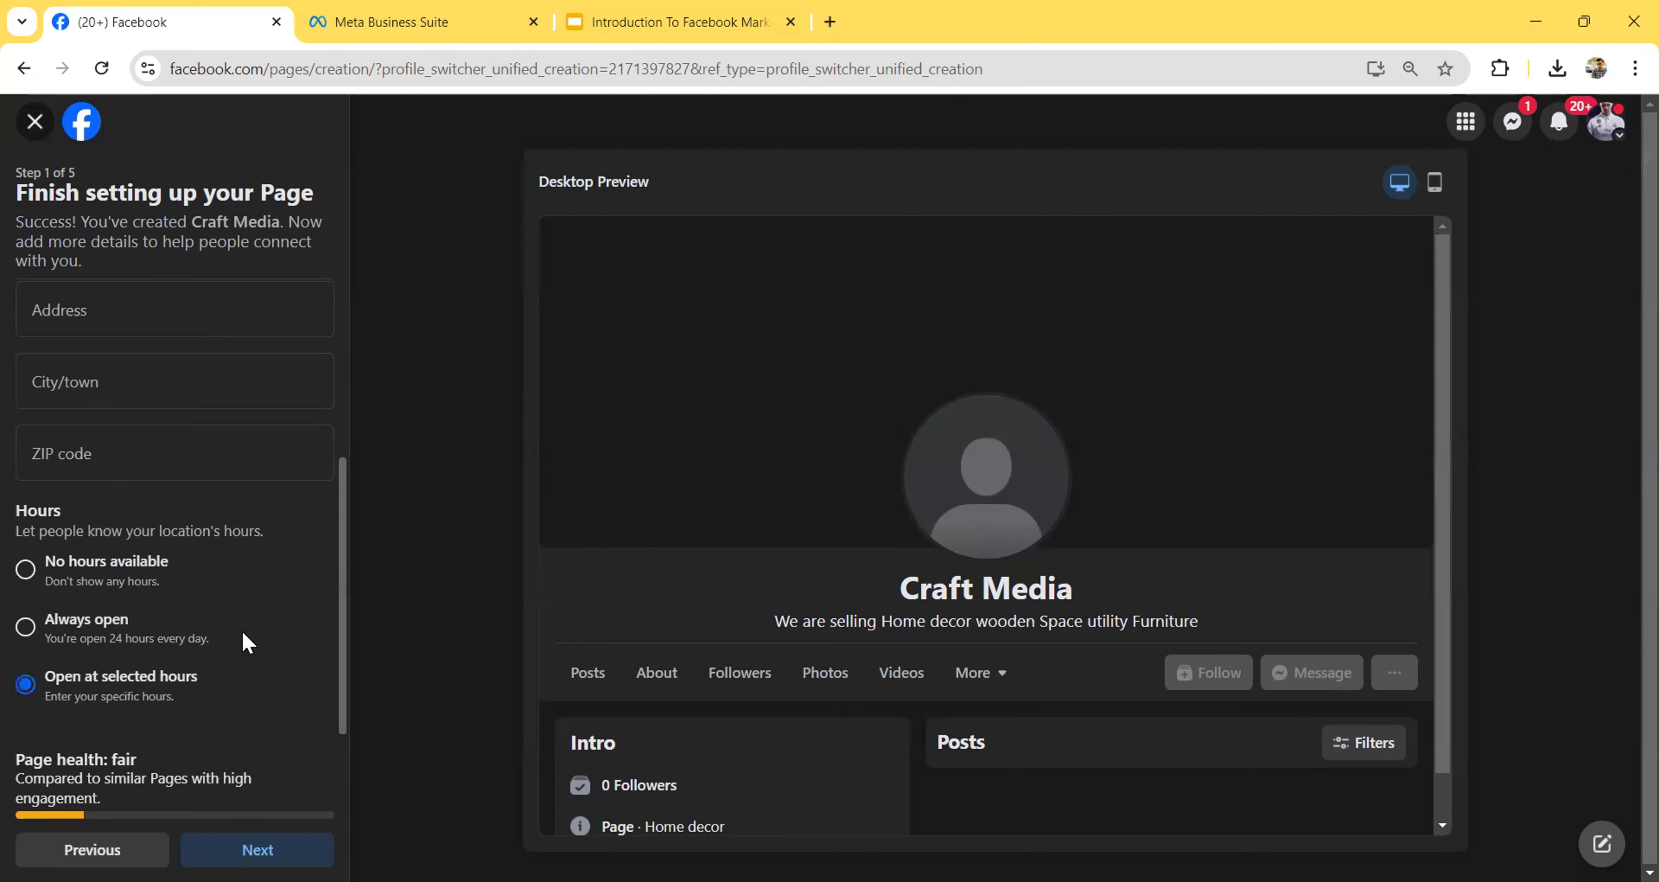
click(247, 841)
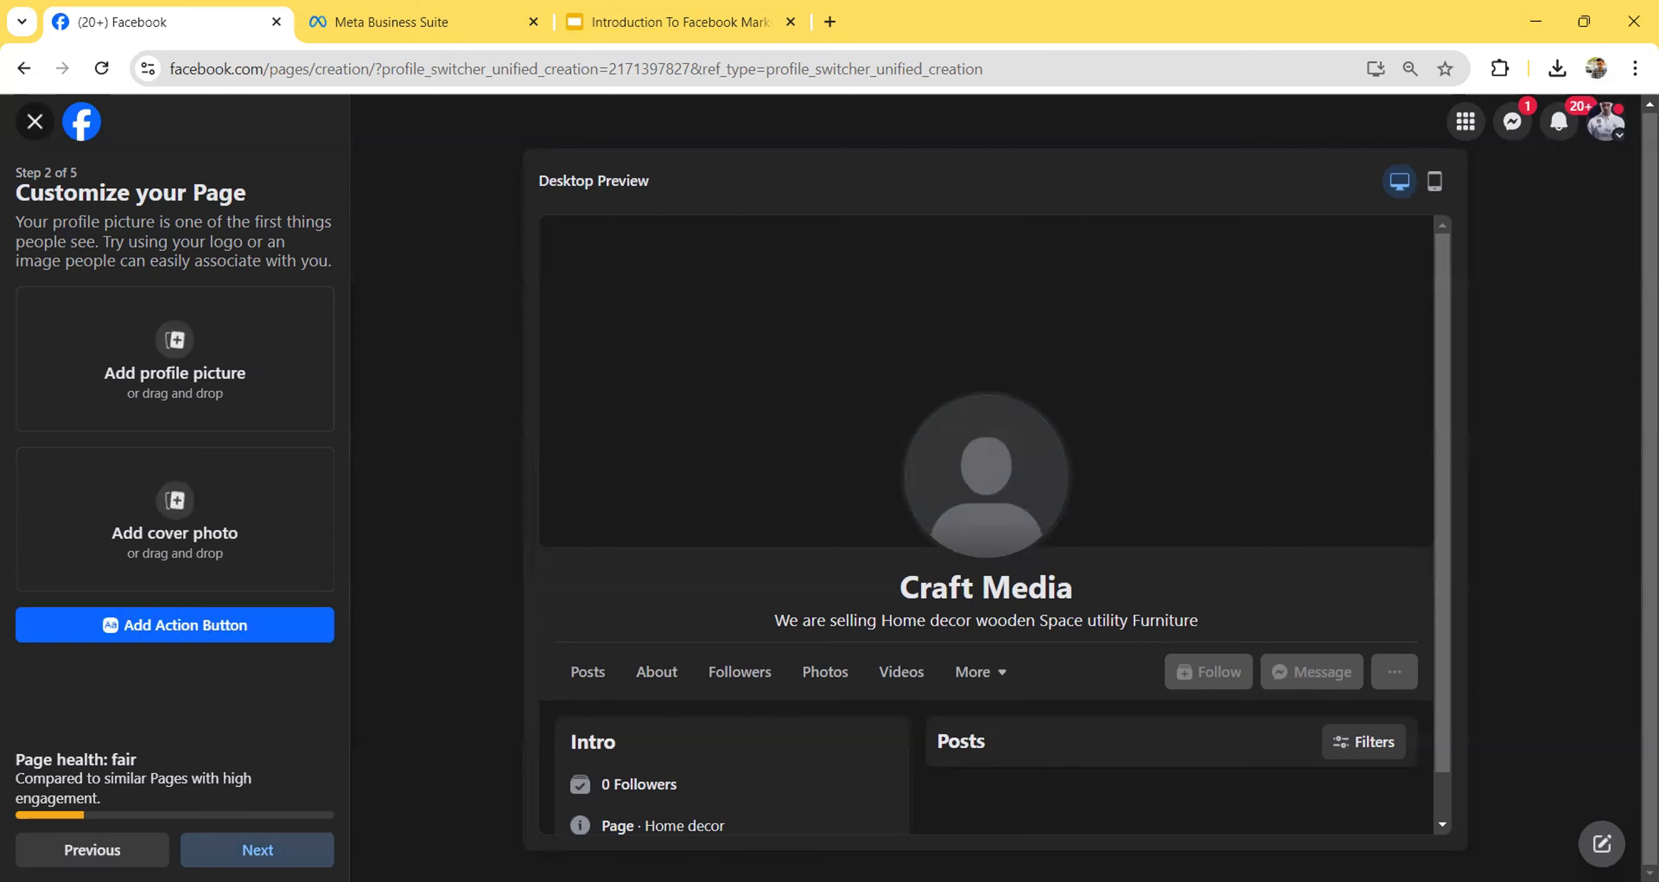
Skip the Page pictures, WhatsApp connection and friend invitations, and finish the setup with the default notification settings.
click(235, 847)
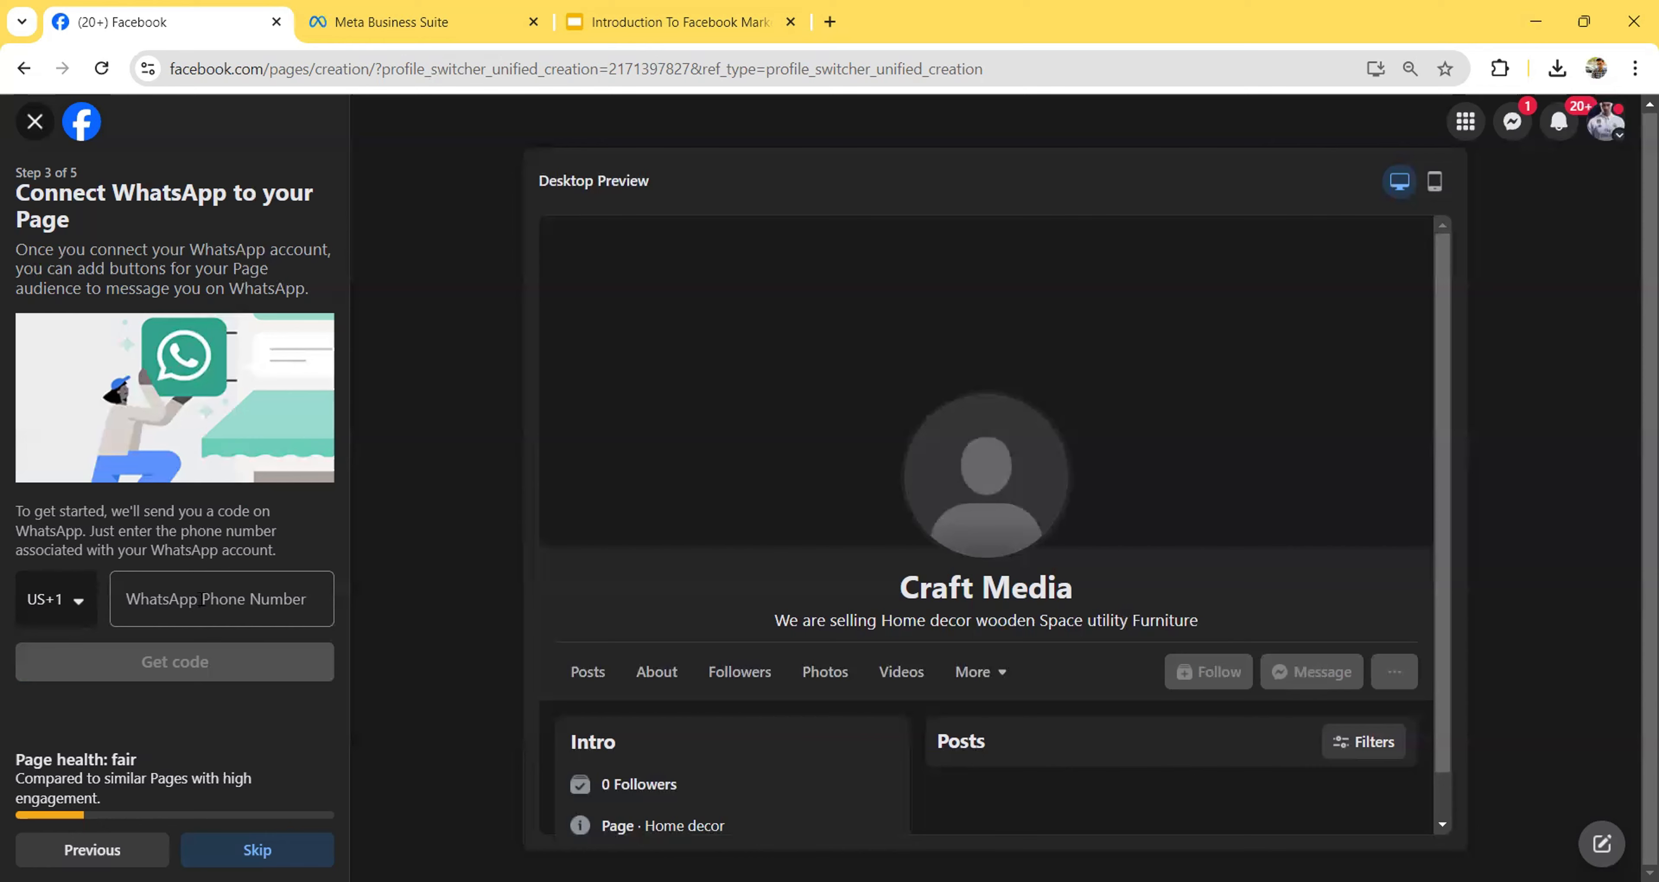
click(258, 850)
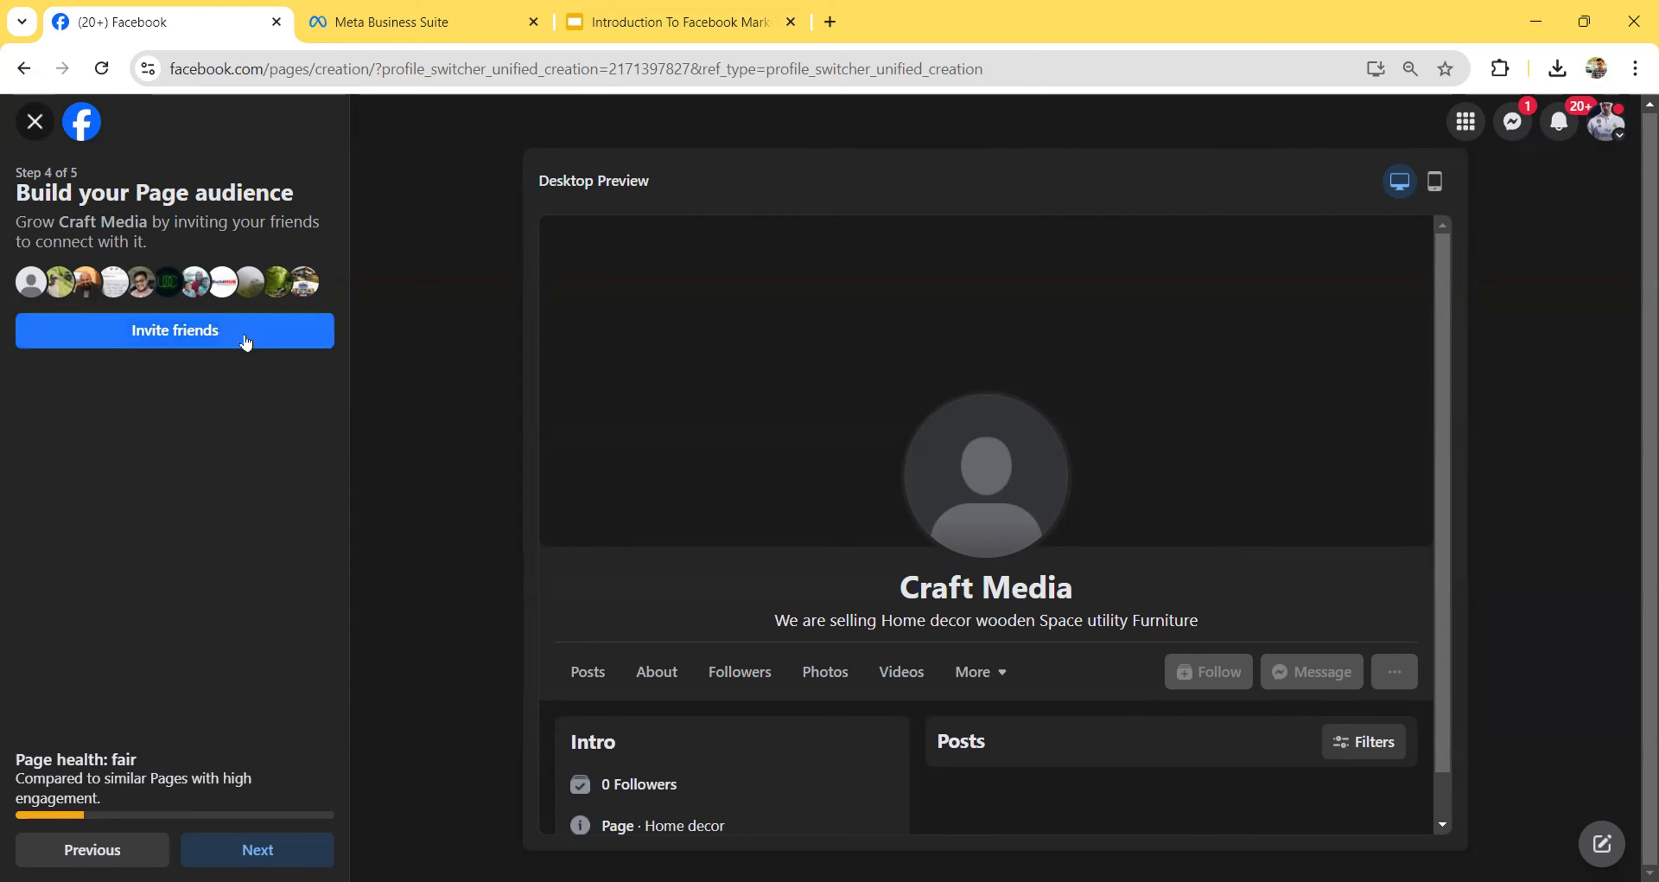
click(237, 849)
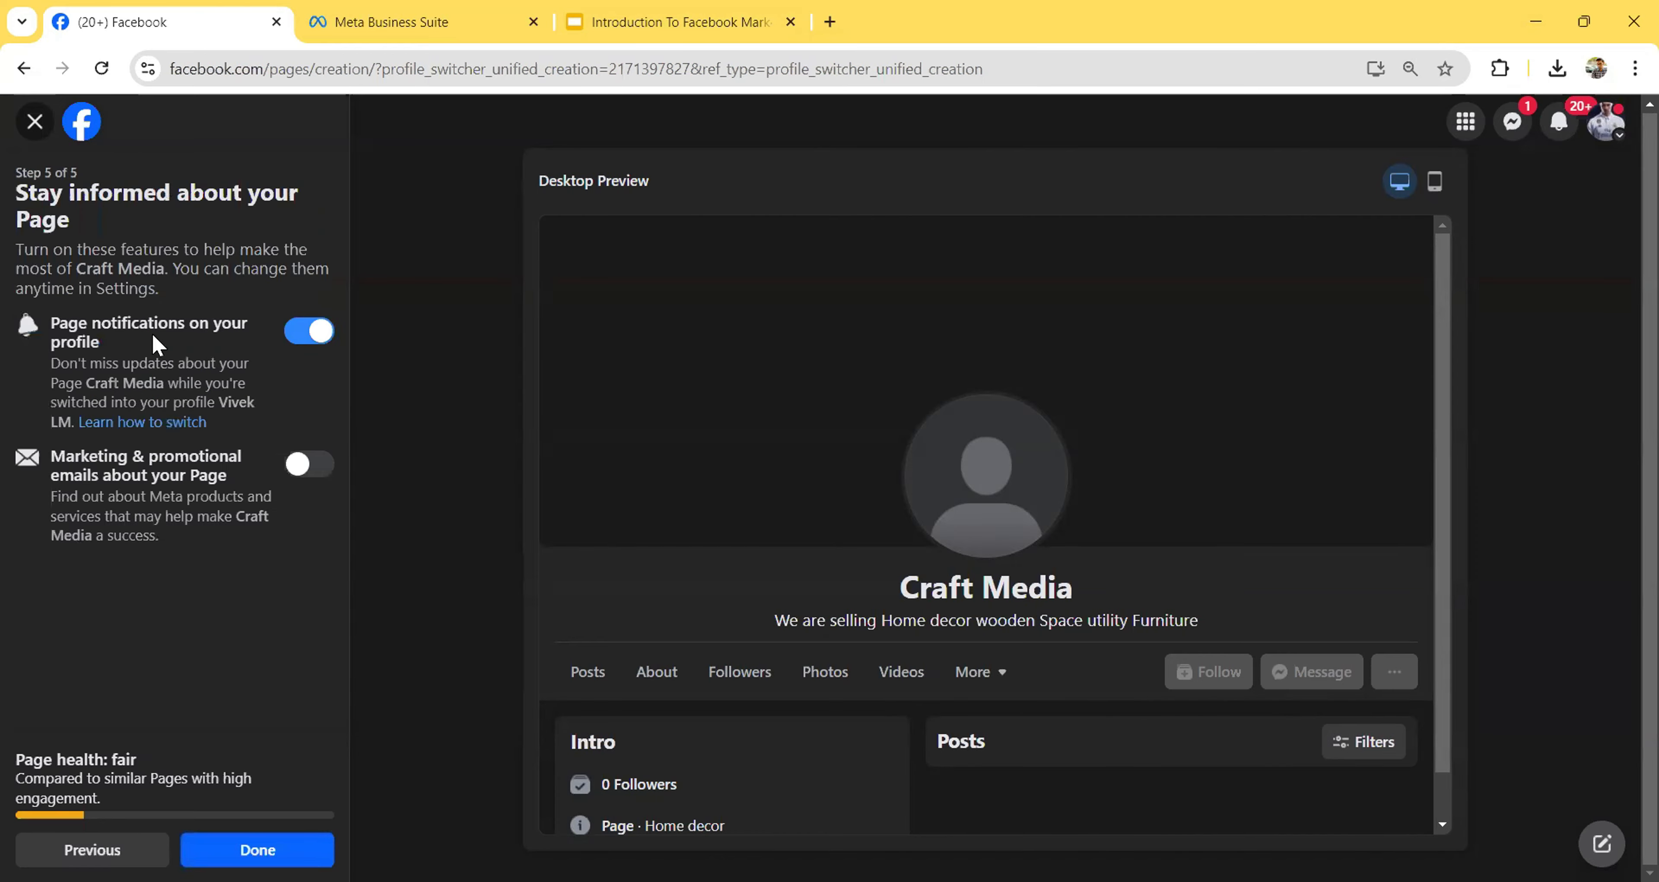
click(282, 838)
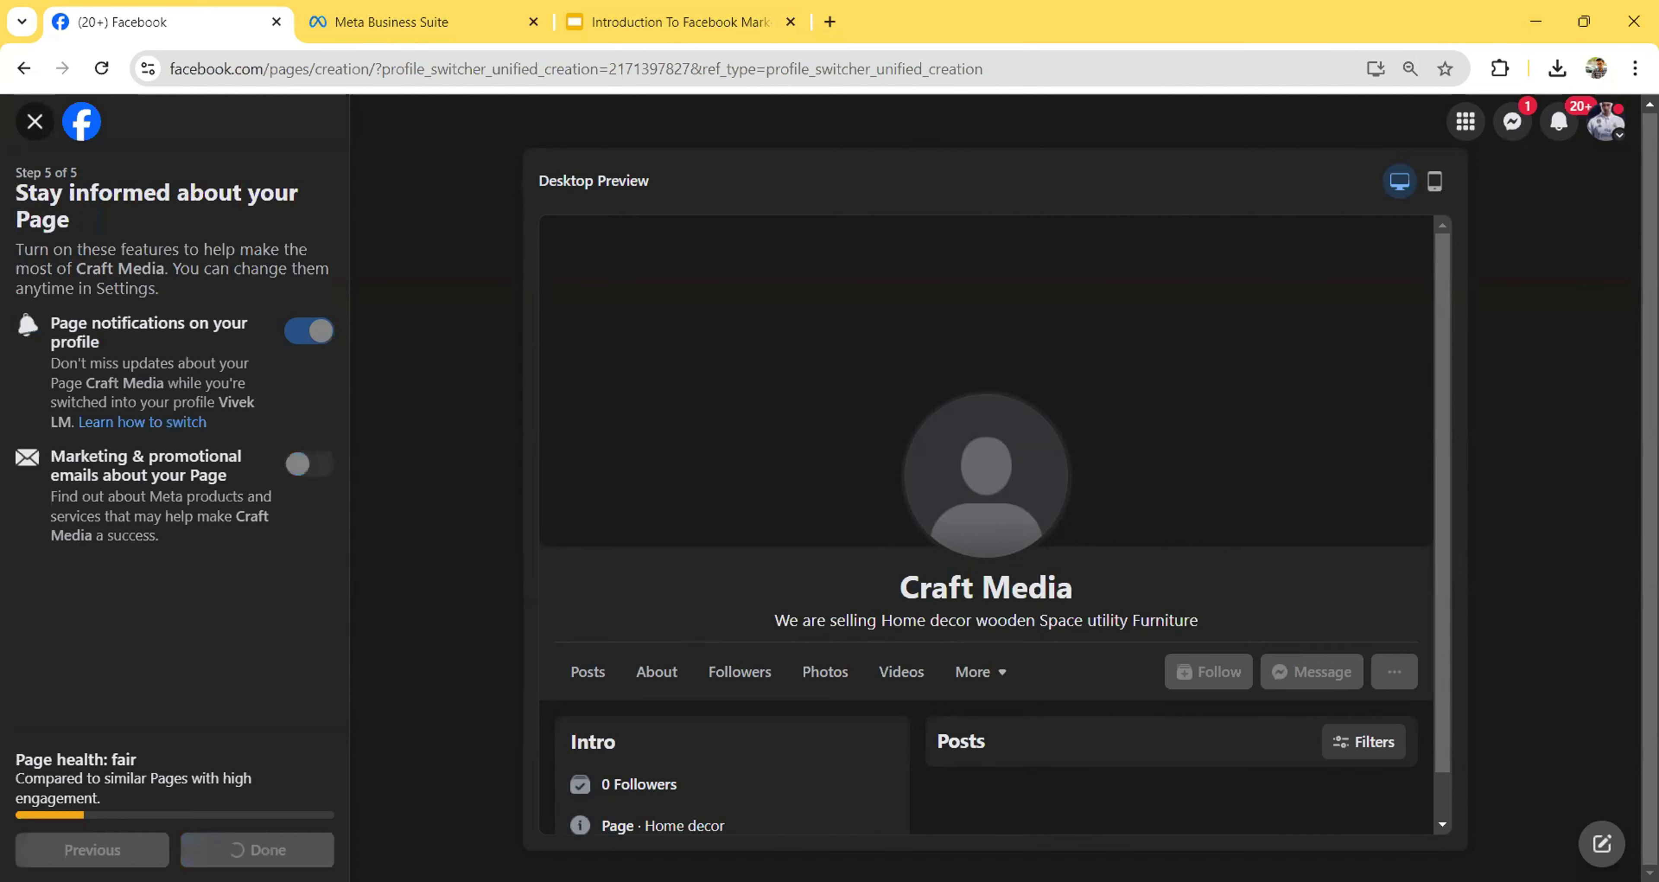